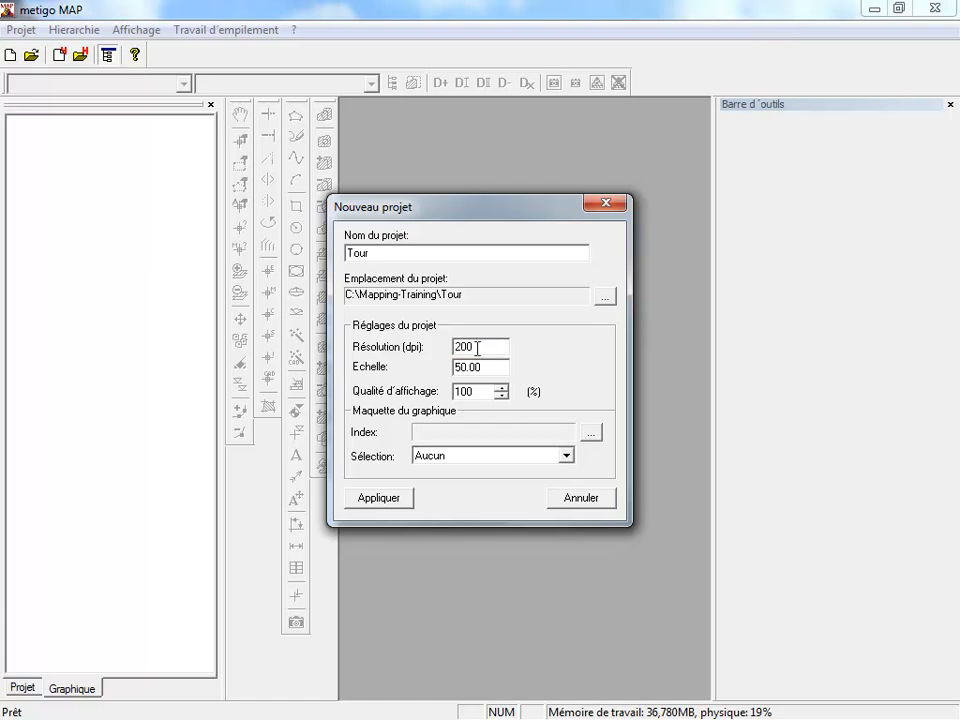
Set the Tour project's scale to 50, create the project and accept the graphic's display options.
key("Tab")
type("50")
left_click(400, 502)
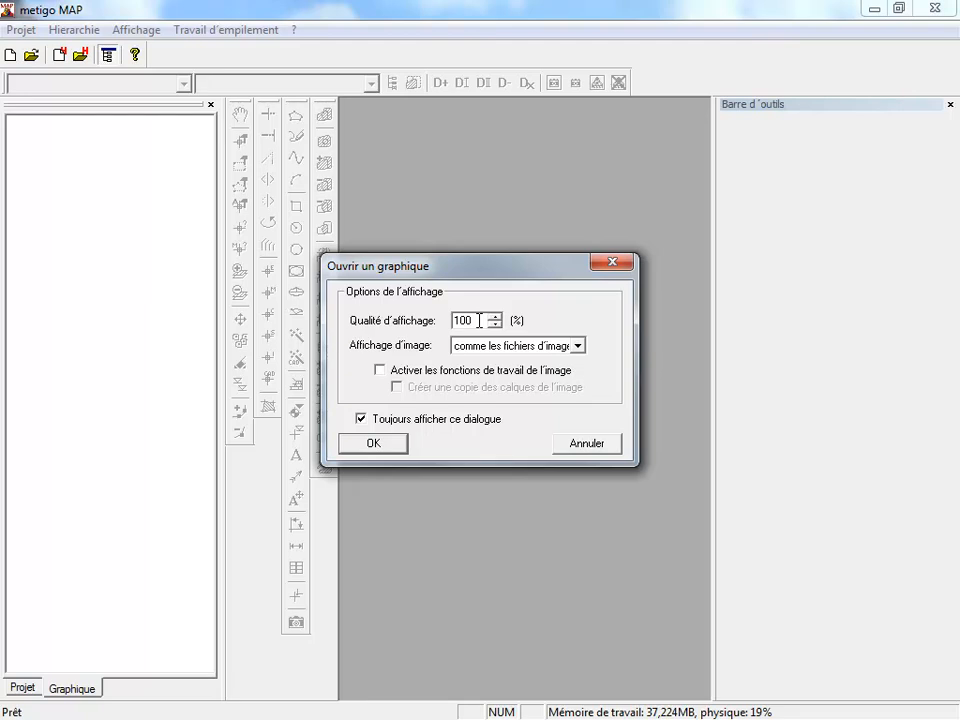
left_click(373, 443)
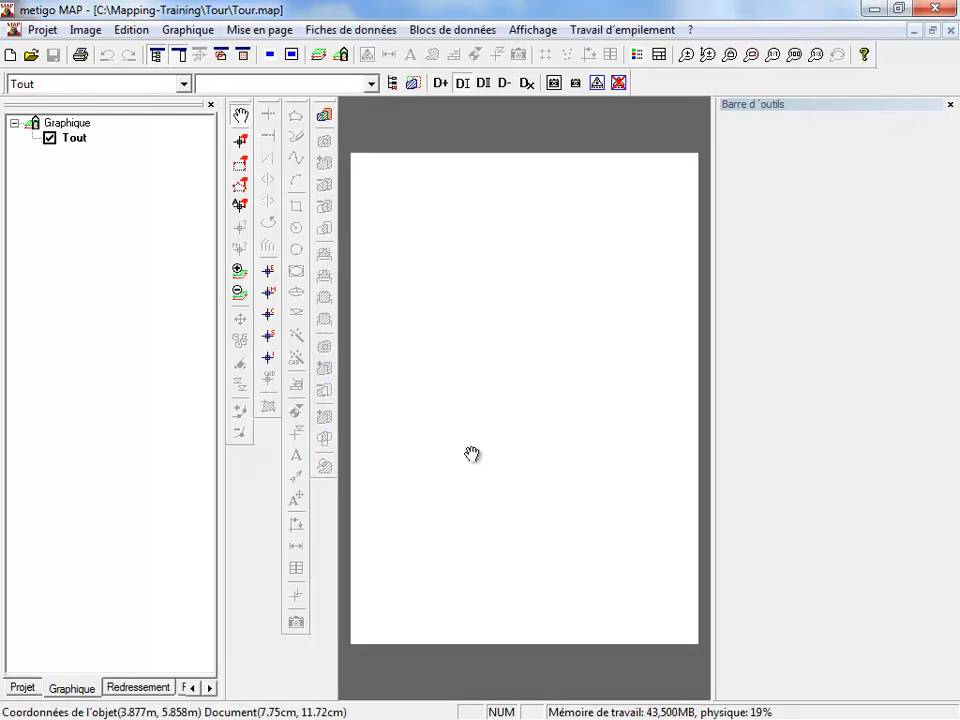
View the project and graphic trees and switch to the image rectification (Redressement) tree.
left_click(23, 690)
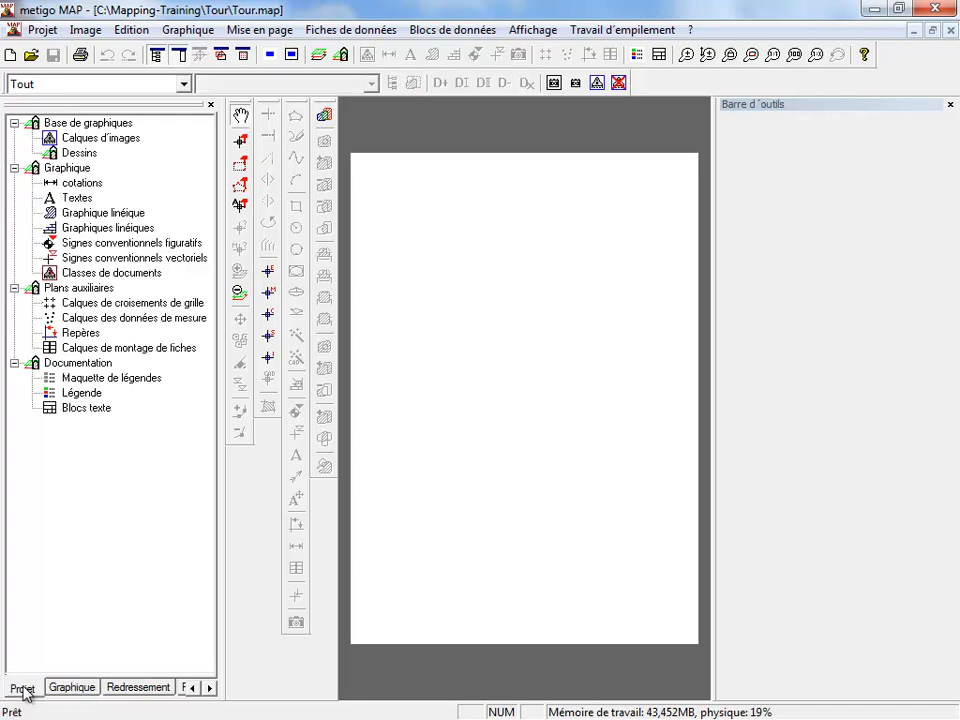
left_click(87, 690)
left_click(144, 689)
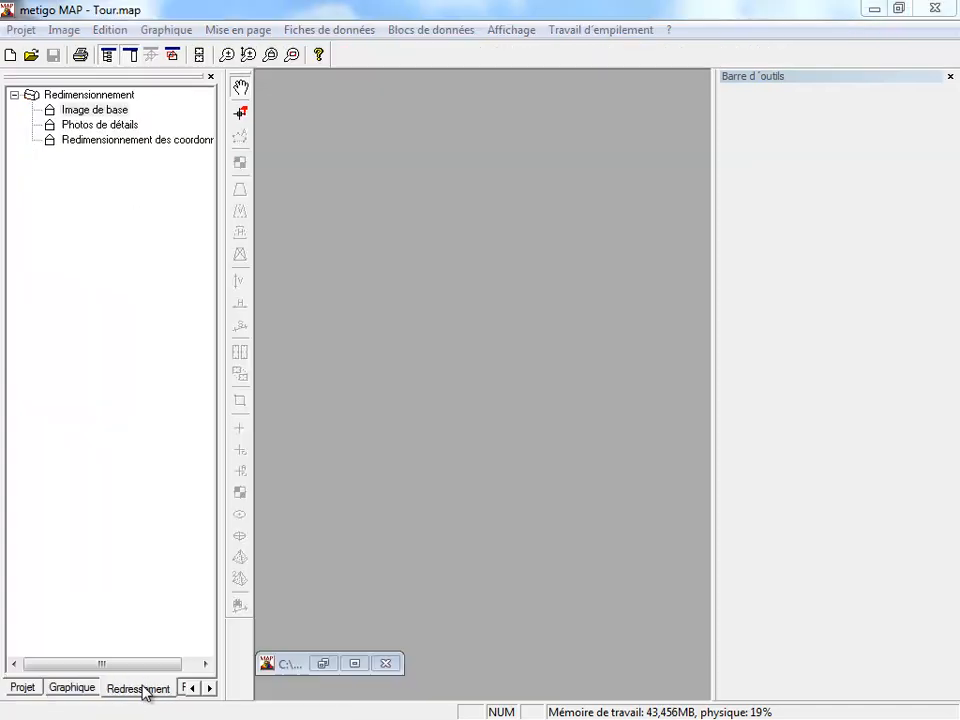
Load Tower-Dimension.tif from Mapping-Training\Image-Rectification\Tower-Parallel-Line as the base image.
right_click(118, 112)
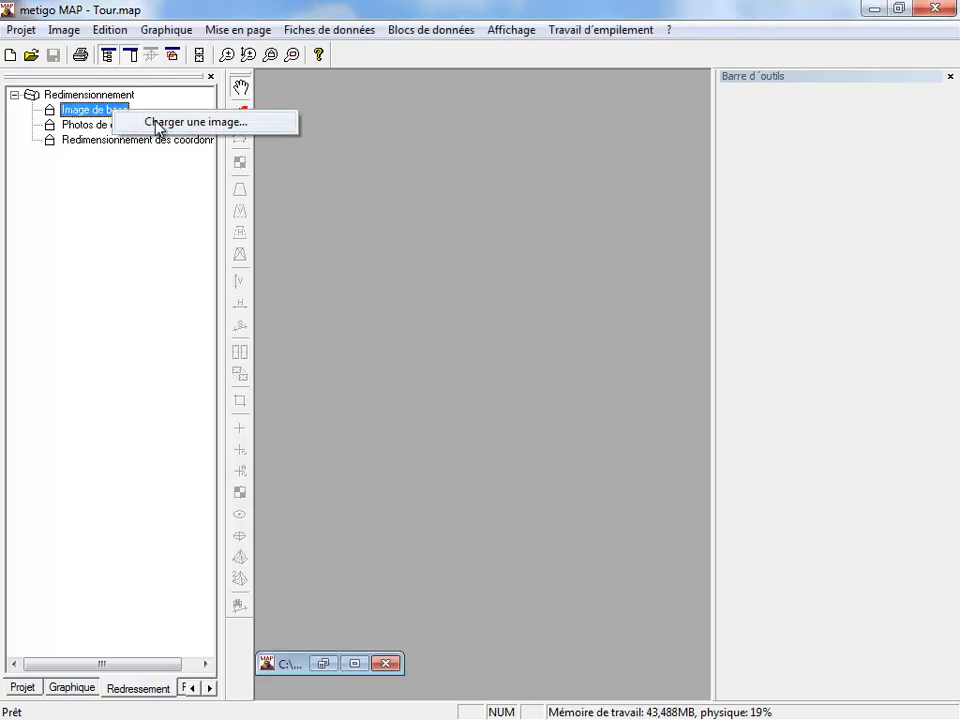
left_click(156, 124)
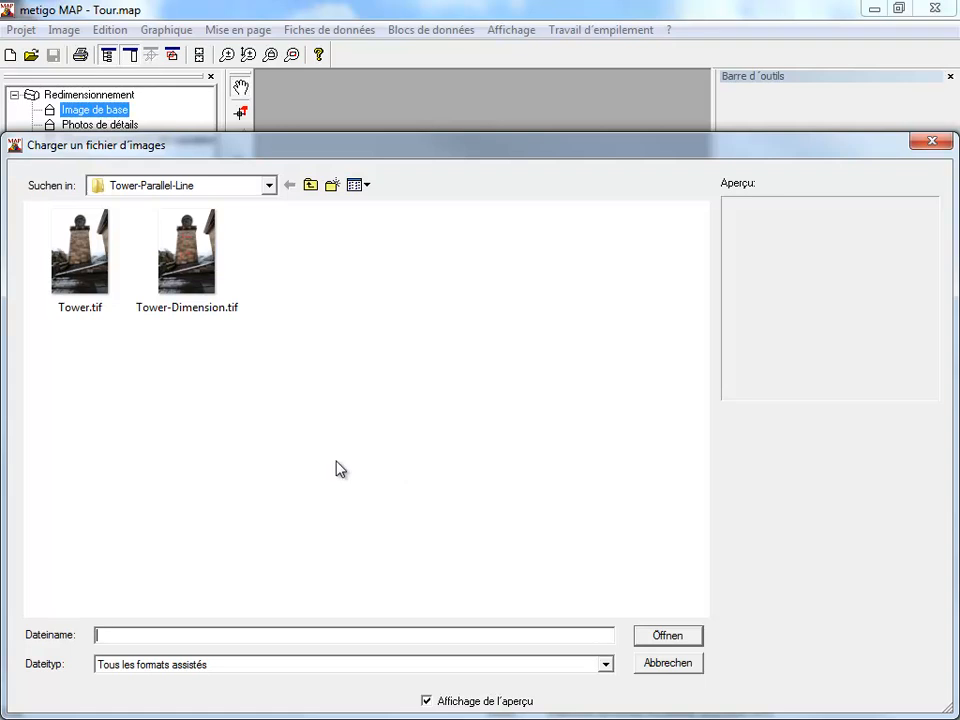
left_click(184, 264)
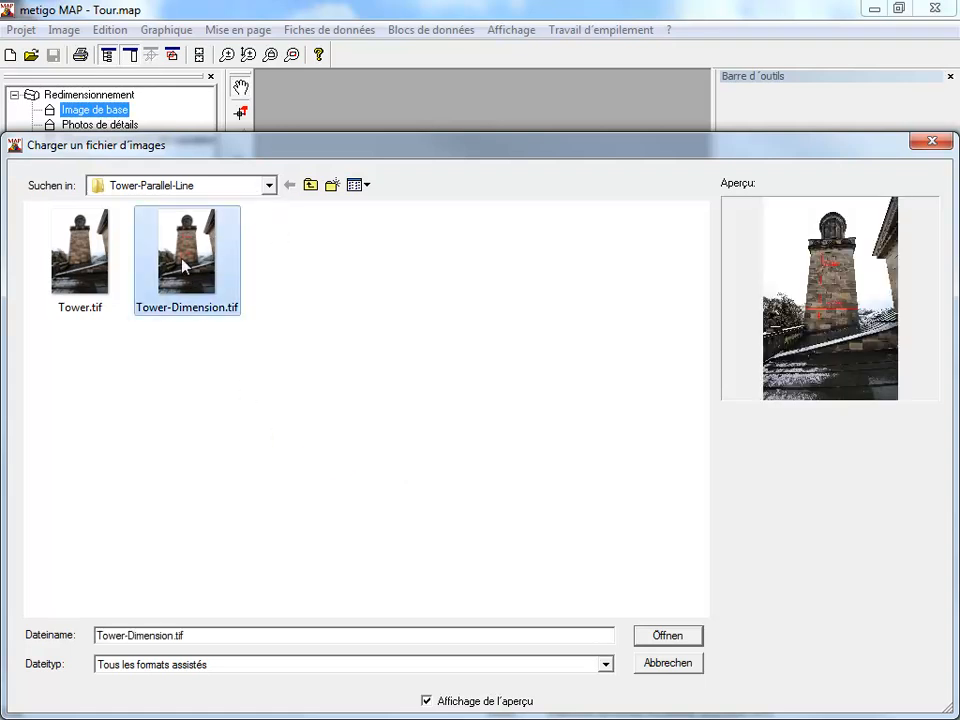
left_click(269, 186)
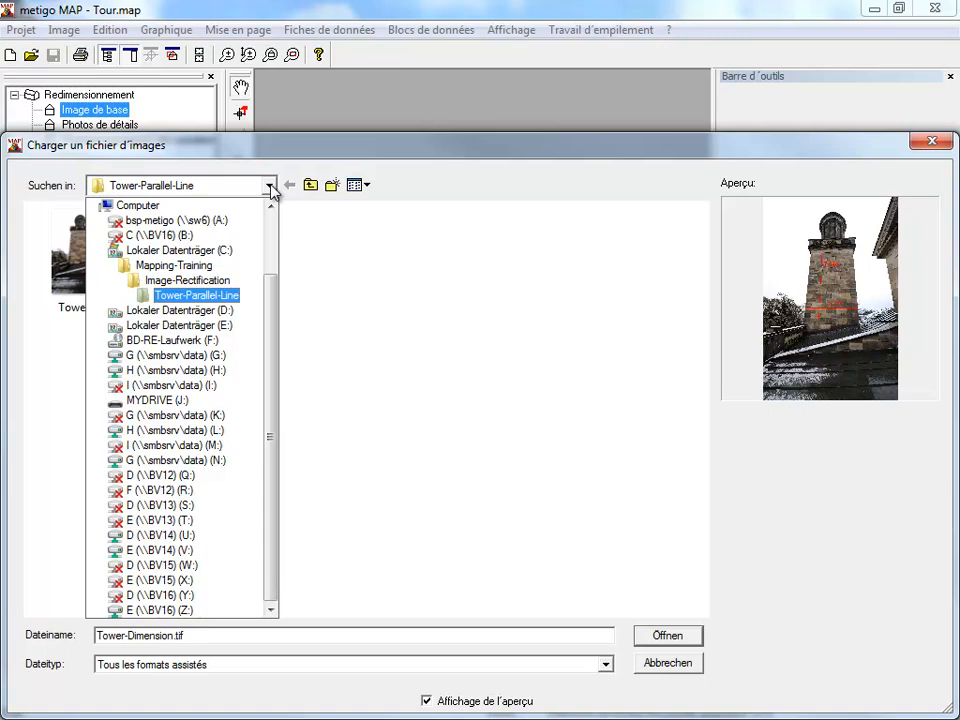
left_click(175, 266)
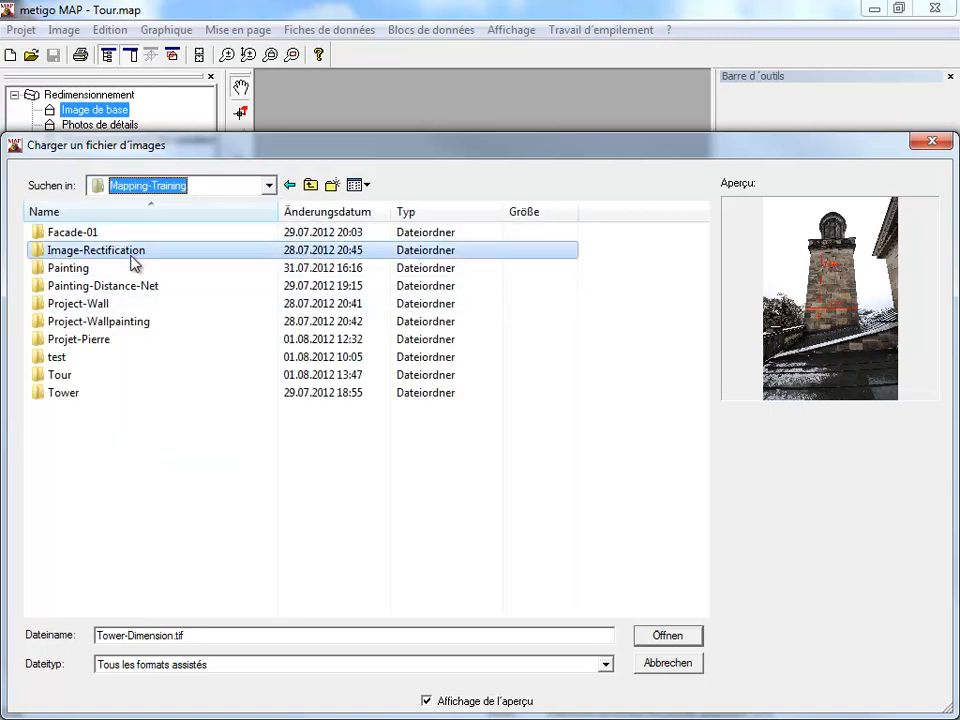
double_click(107, 256)
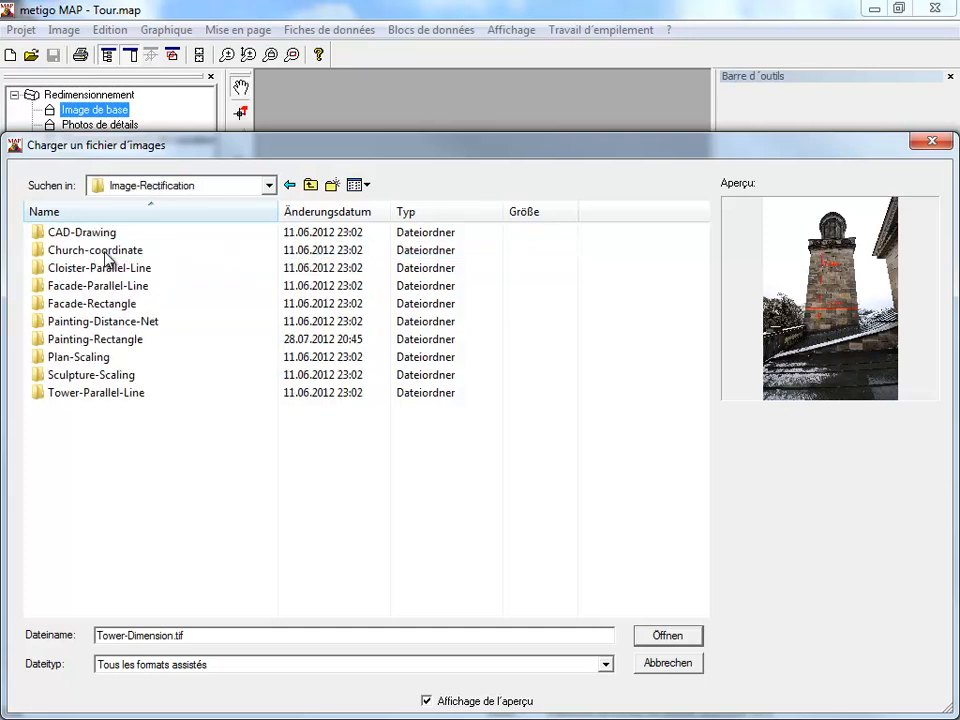
double_click(94, 393)
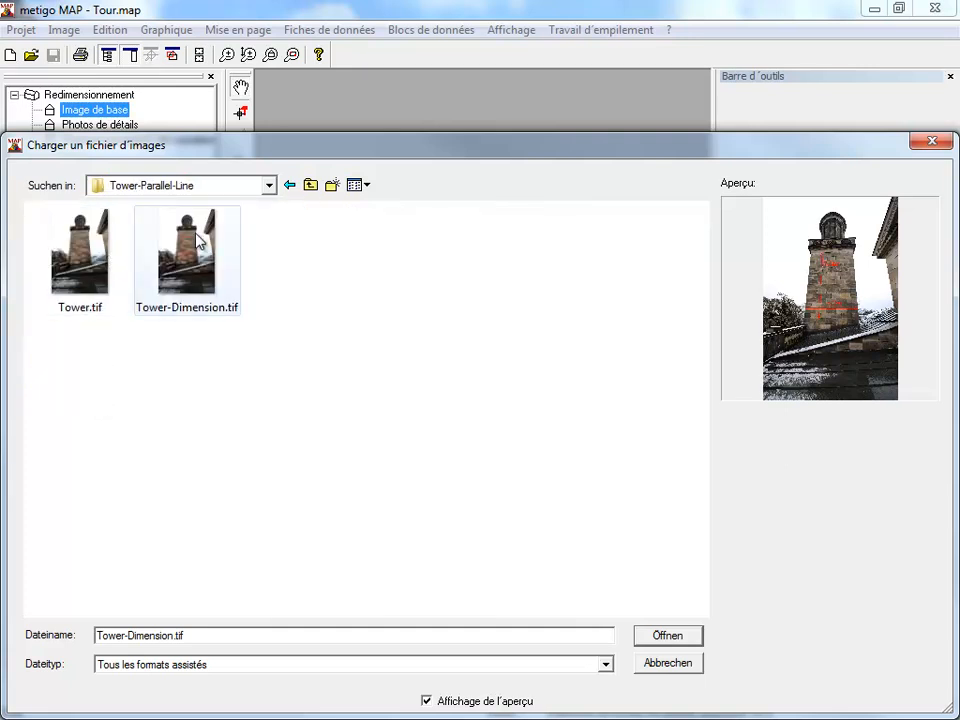
left_click(150, 260)
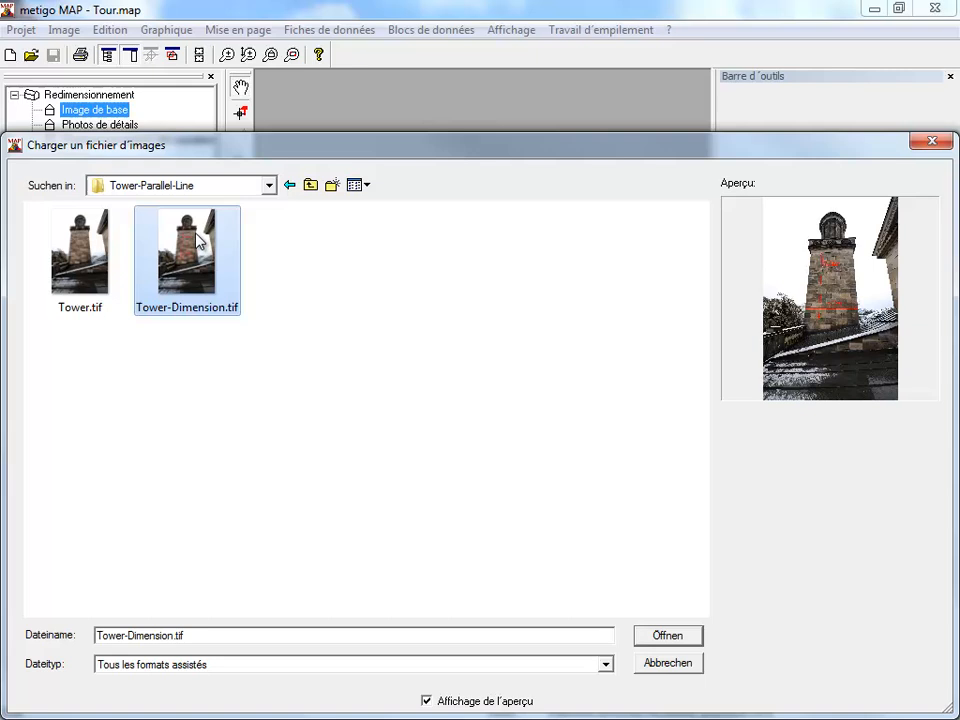
left_click(668, 636)
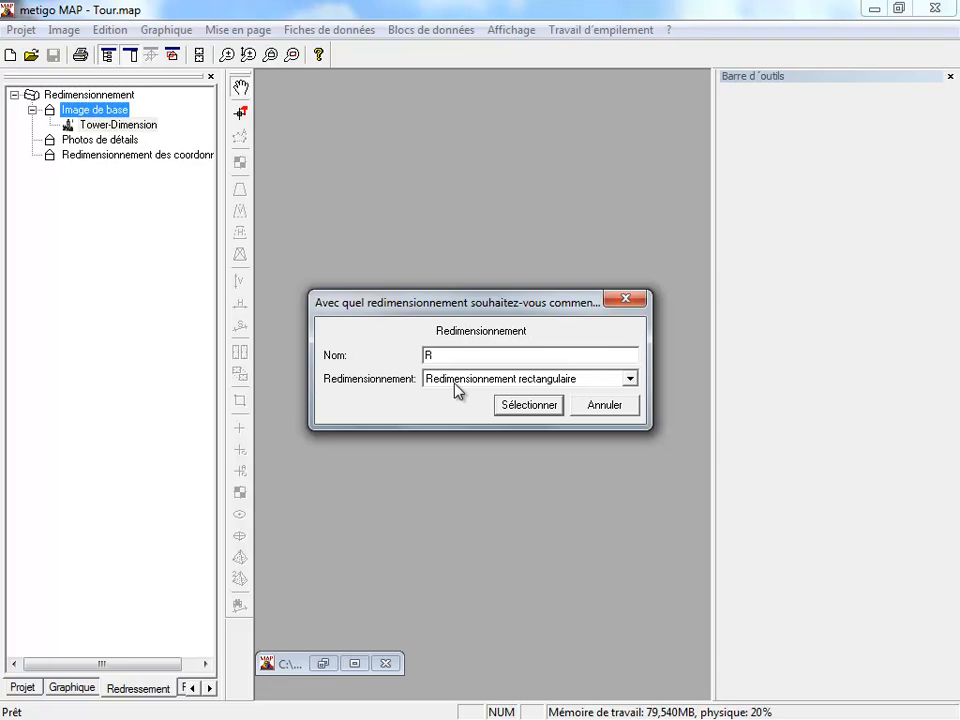
Start a parallel rectification (Redimensionnement parallèle) named P for the Tower-Dimension image.
left_click(461, 388)
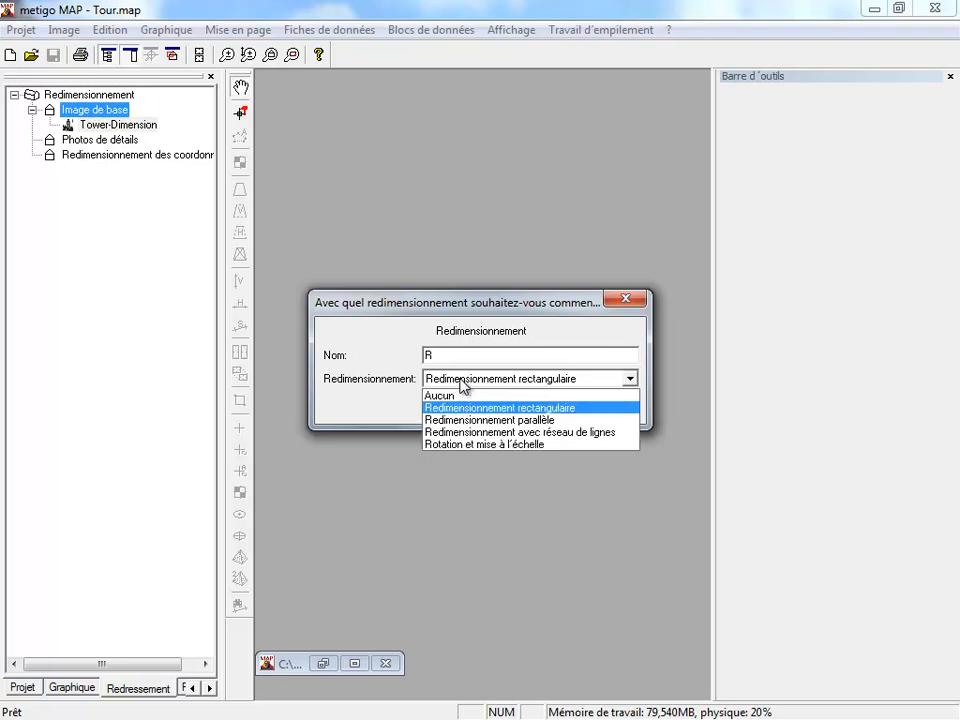
left_click(558, 420)
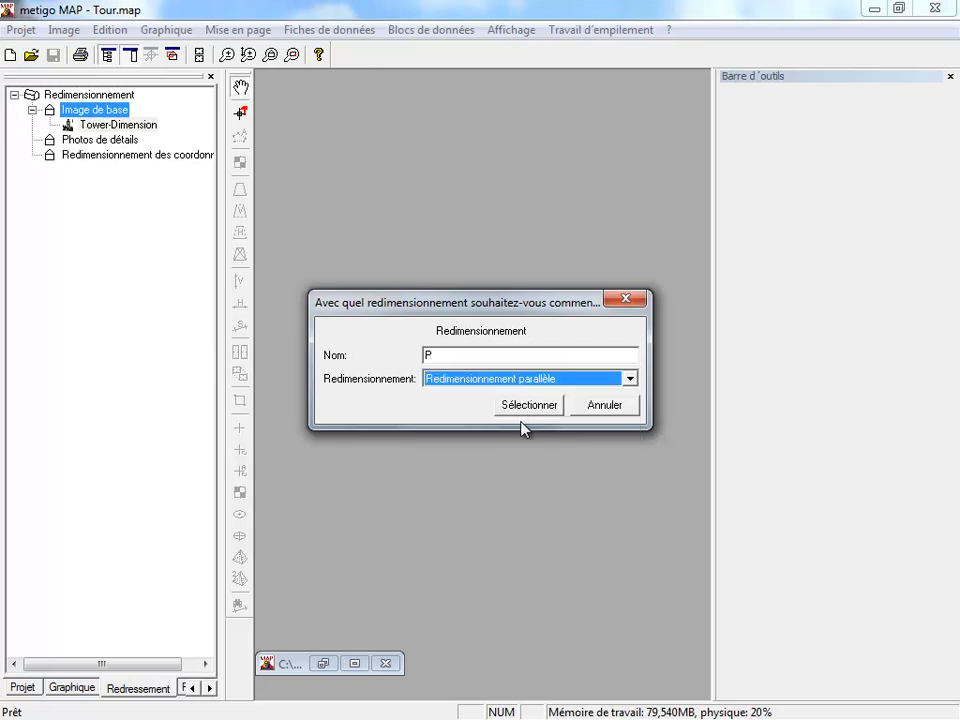
left_click(528, 405)
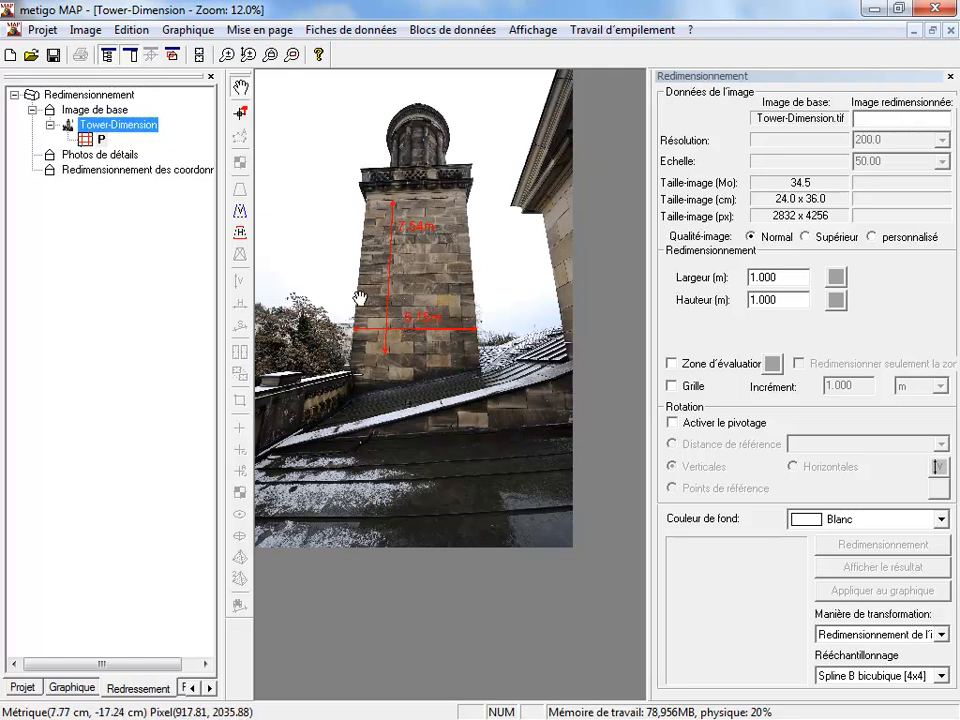
Draw the first vertical reference line along the tower shaft's left edge, from below the cornice to near the roof.
left_click(241, 212)
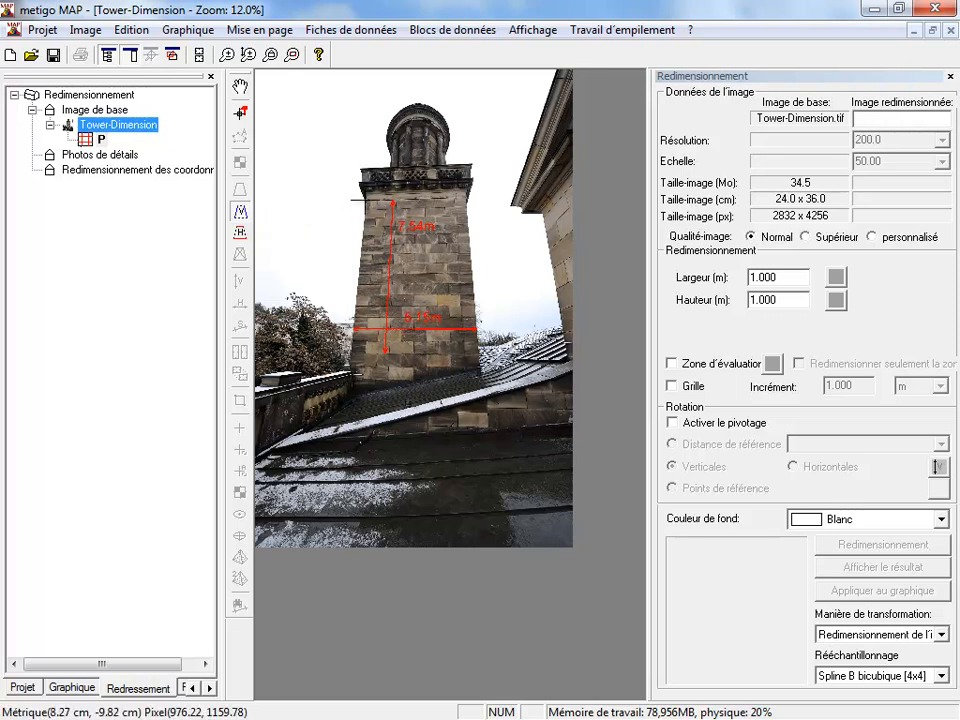
scroll(355, 201, "up", 8)
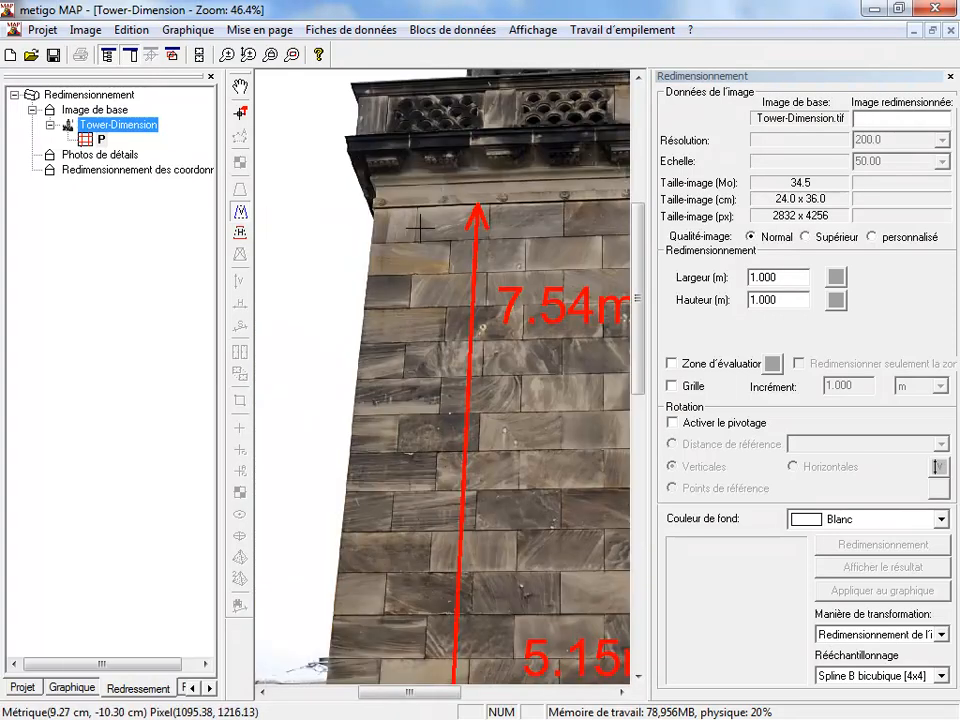
left_click(340, 173)
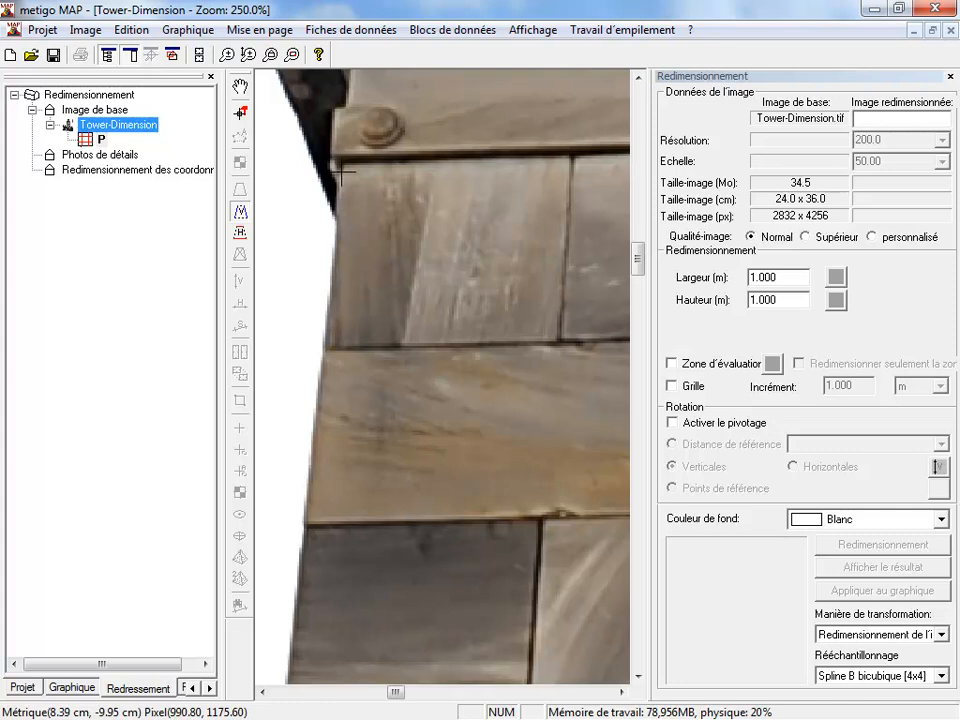
scroll(329, 348, "down", 8)
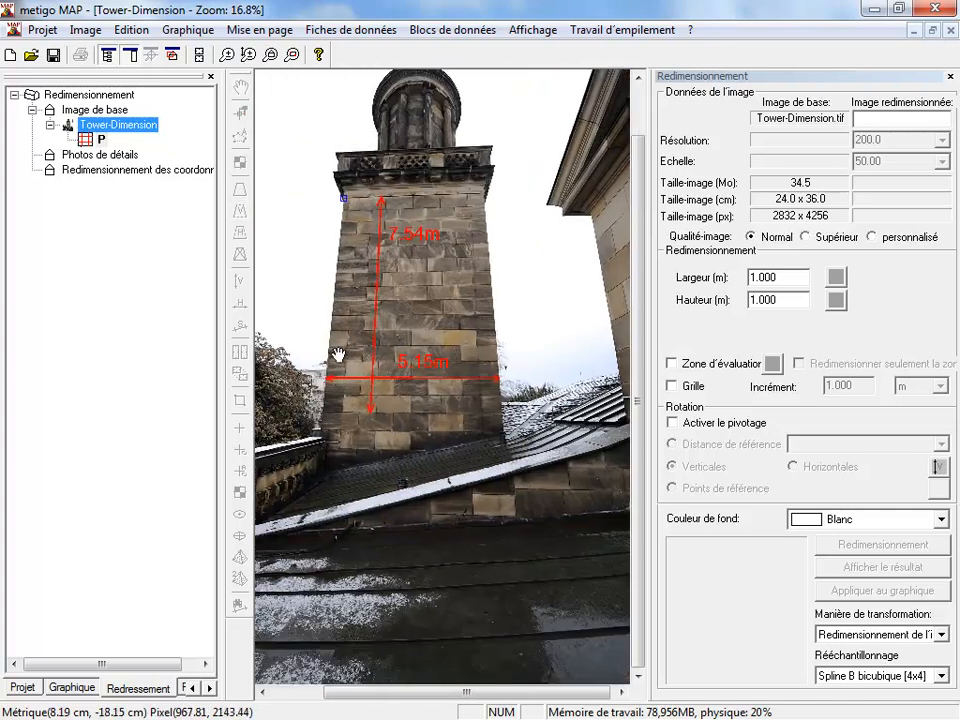
scroll(336, 356, "up", 2)
scroll(322, 428, "up", 5)
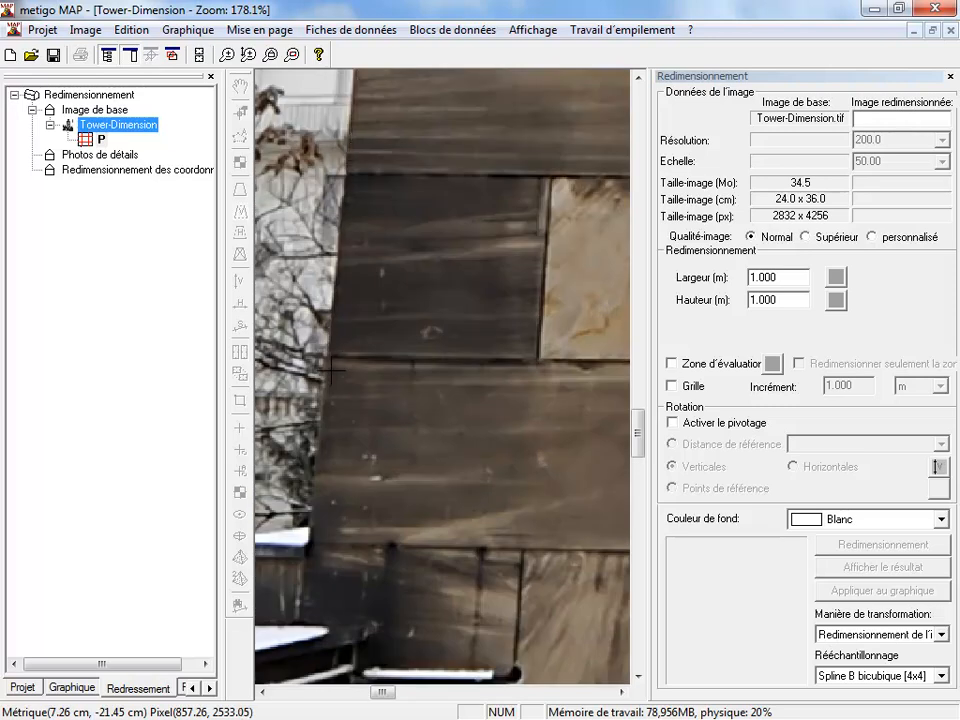
left_click(322, 404)
scroll(322, 404, "down", 5)
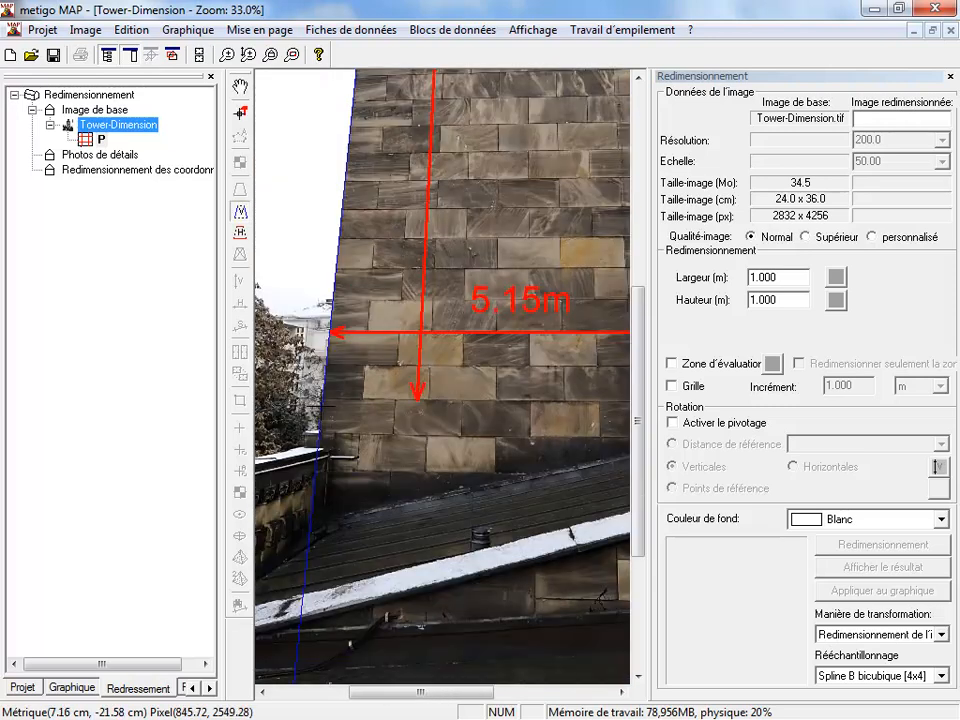
Draw the second vertical reference line along the tower shaft's right edge, from below the cornice to the shaft's base.
scroll(545, 186, "up", 4)
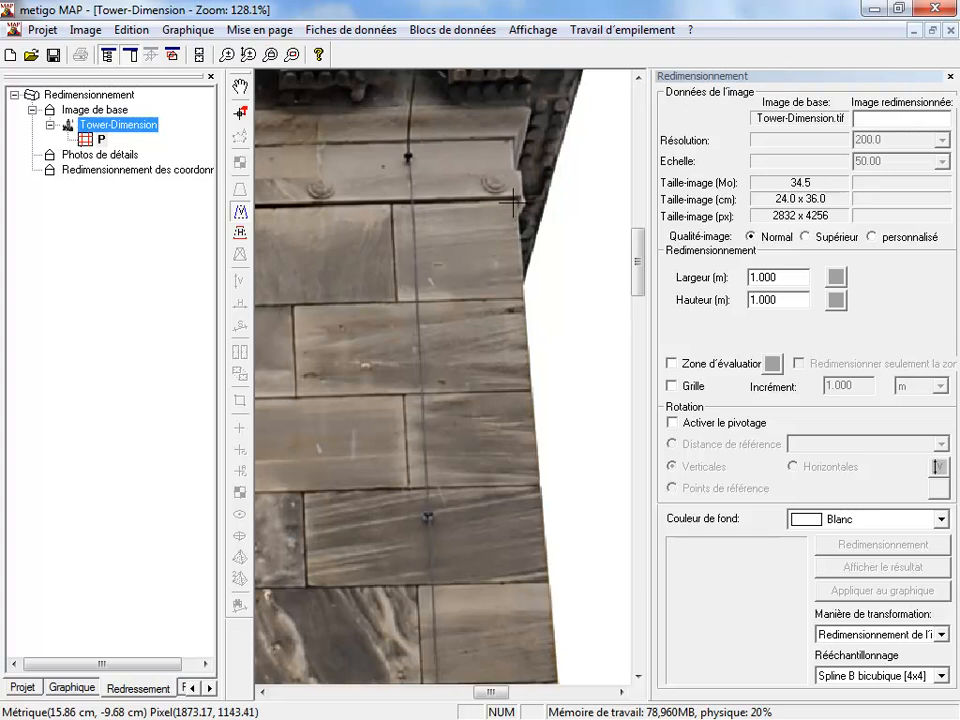
scroll(516, 205, "up", 2)
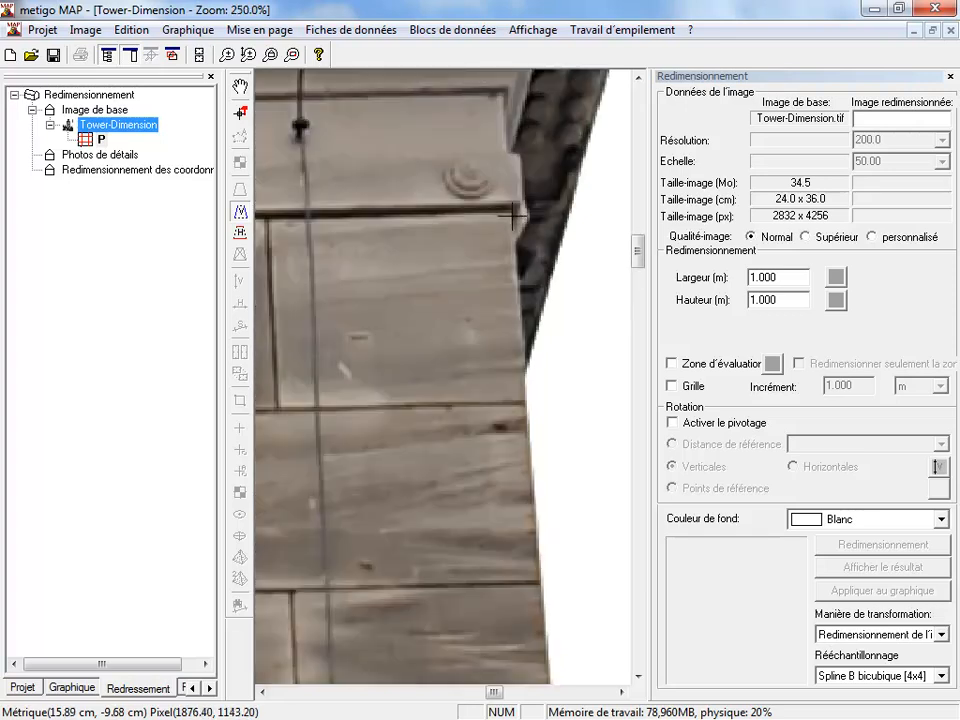
scroll(514, 214, "down", 5)
scroll(519, 237, "up", 2)
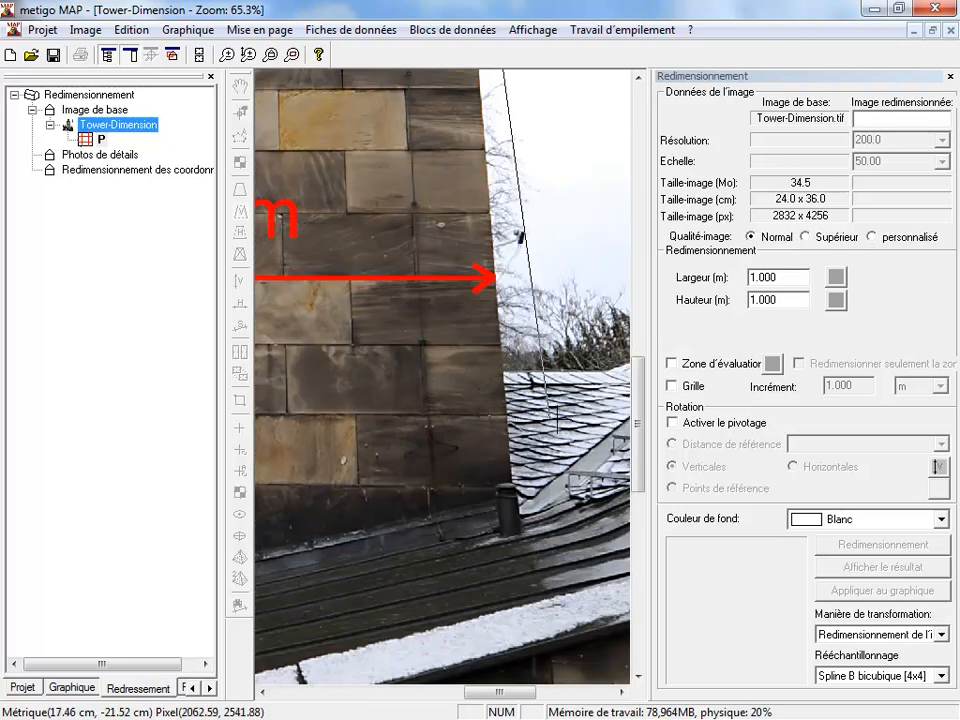
left_click_drag(498, 396, 492, 499)
scroll(492, 562, "up", 1)
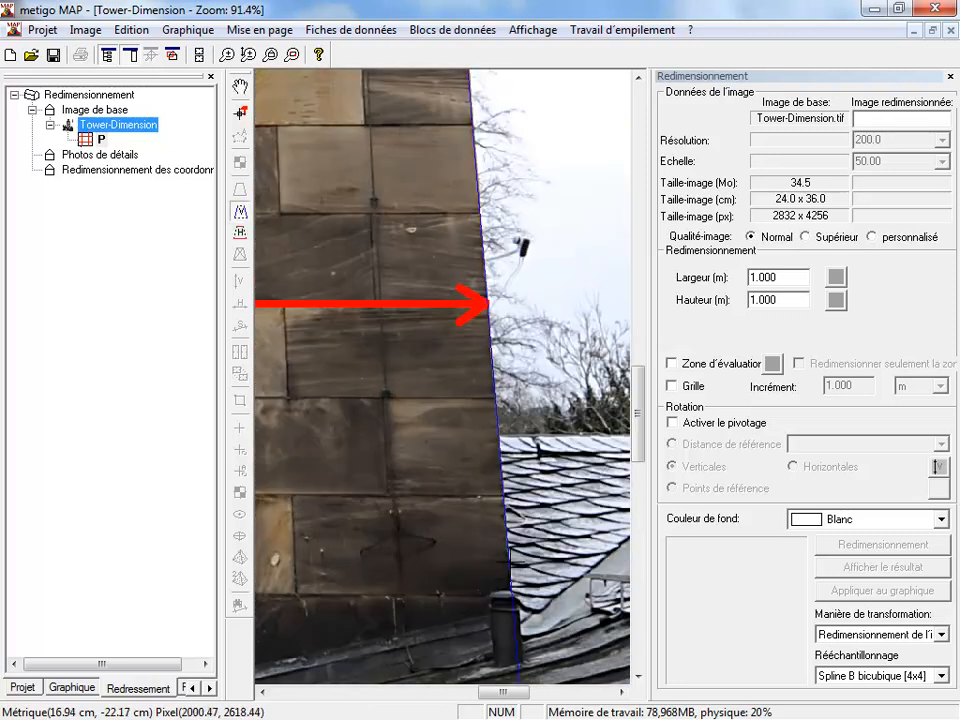
Draw the first horizontal reference line along the joint directly below the cornice, between the tower shaft's two edges.
scroll(510, 566, "down", 2)
left_click(240, 235)
left_click_drag(341, 175, 453, 371)
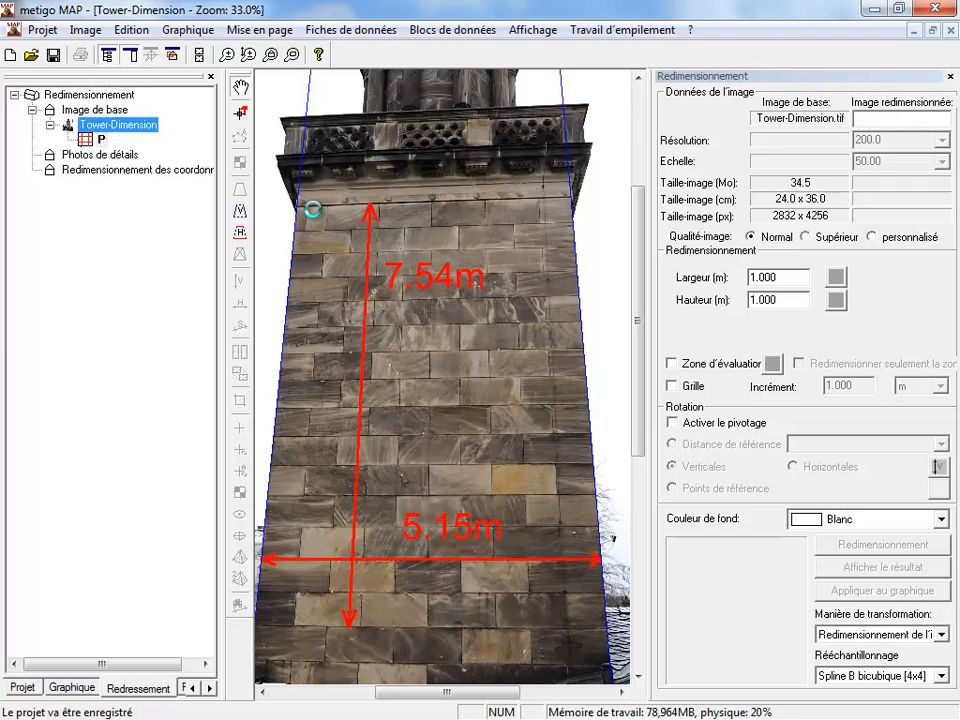
scroll(313, 209, "up", 3)
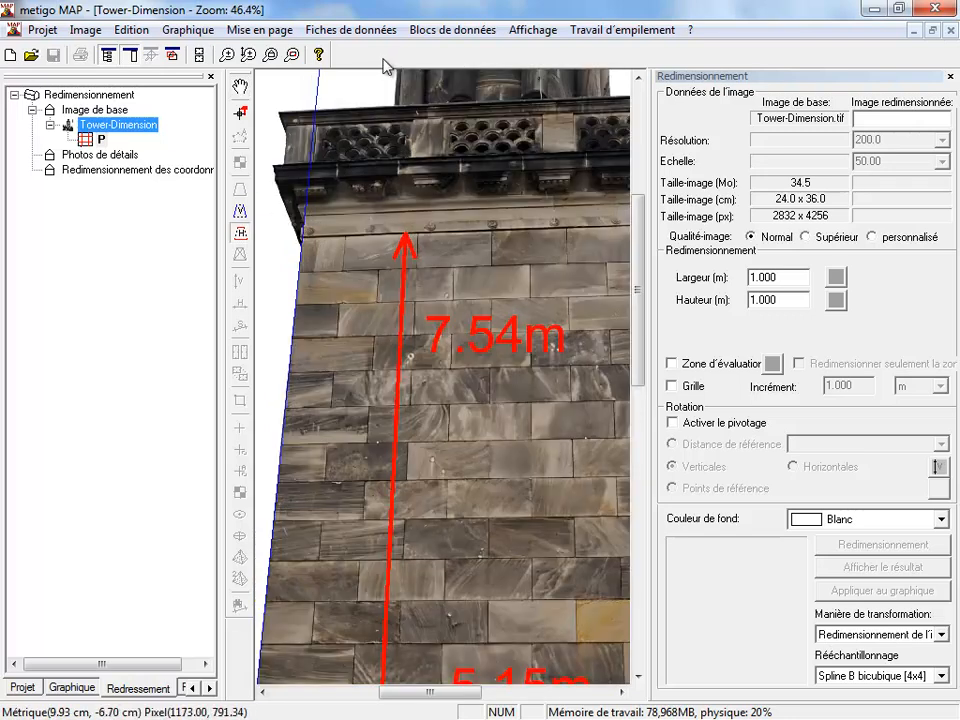
scroll(310, 242, "up", 2)
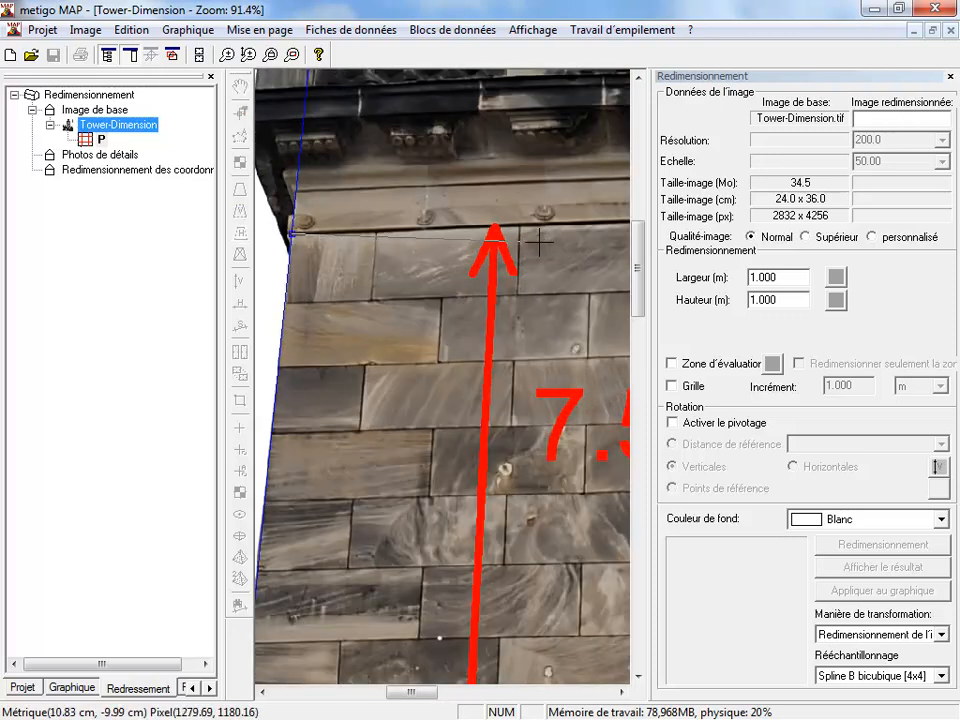
scroll(540, 240, "down", 3)
scroll(540, 240, "right", 3)
scroll(540, 240, "up", 2)
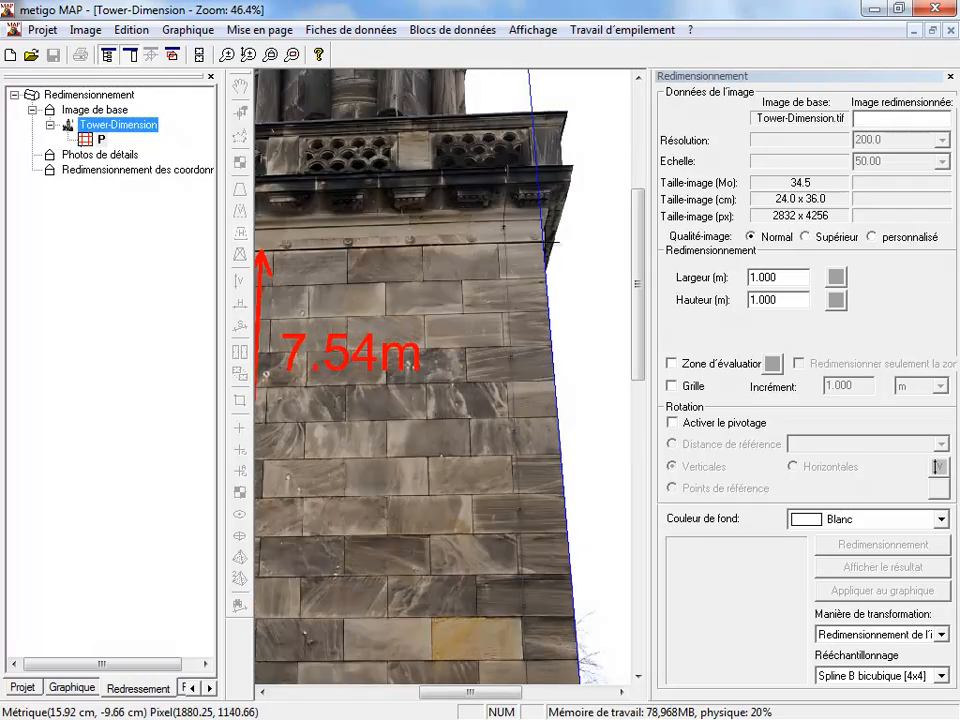
scroll(540, 240, "up", 1)
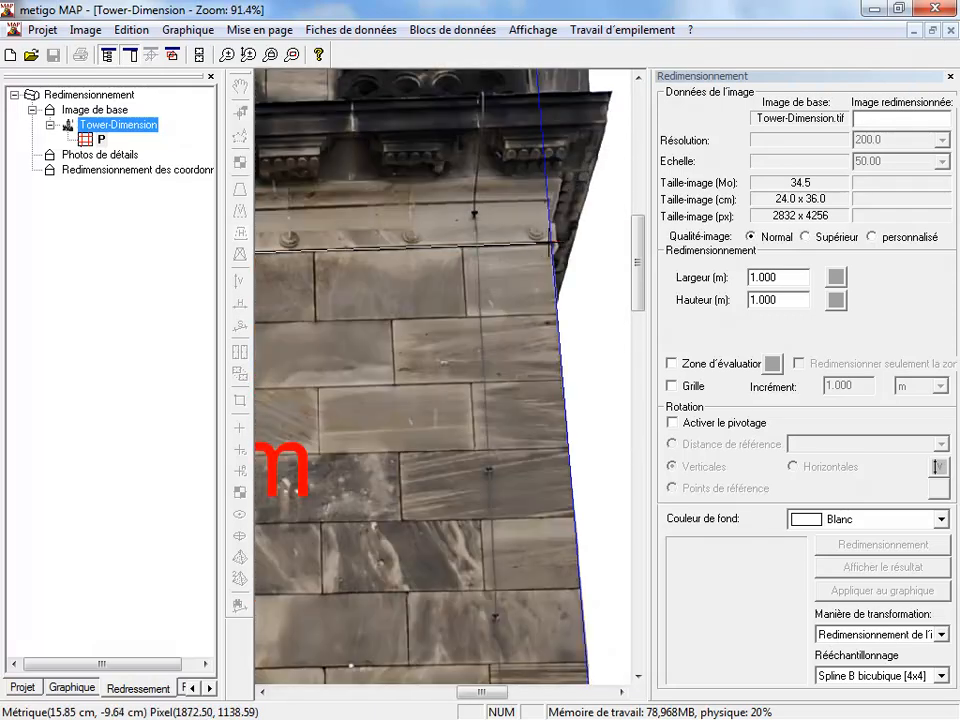
scroll(550, 241, "down", 4)
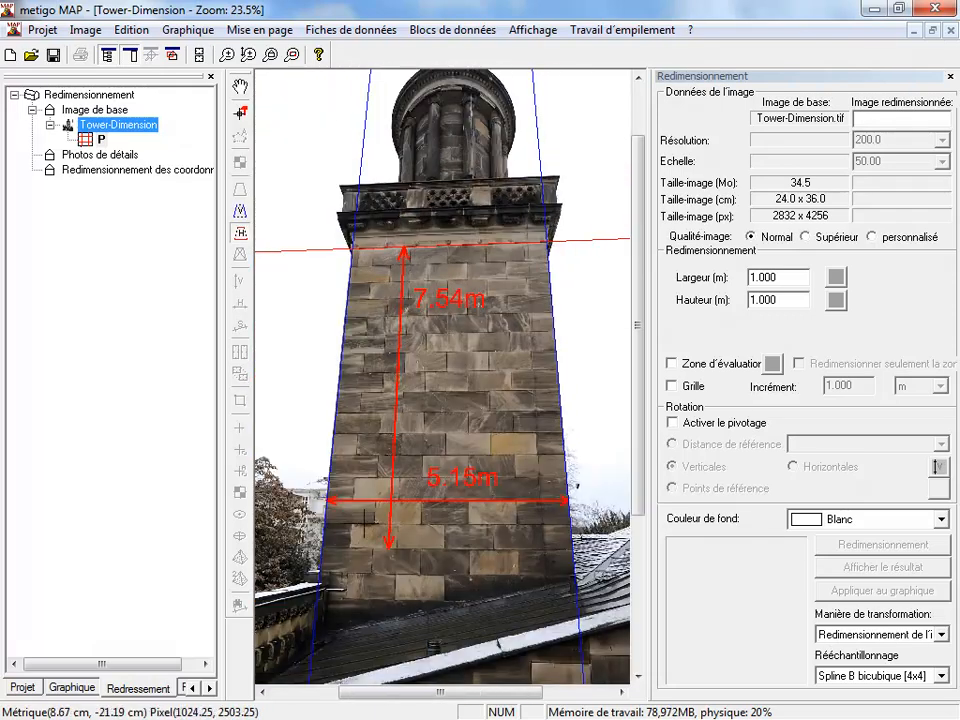
Draw the second horizontal reference line along the stone joint just above the 5.15 m arrow, between the tower shaft's two edges.
scroll(322, 513, "up", 3)
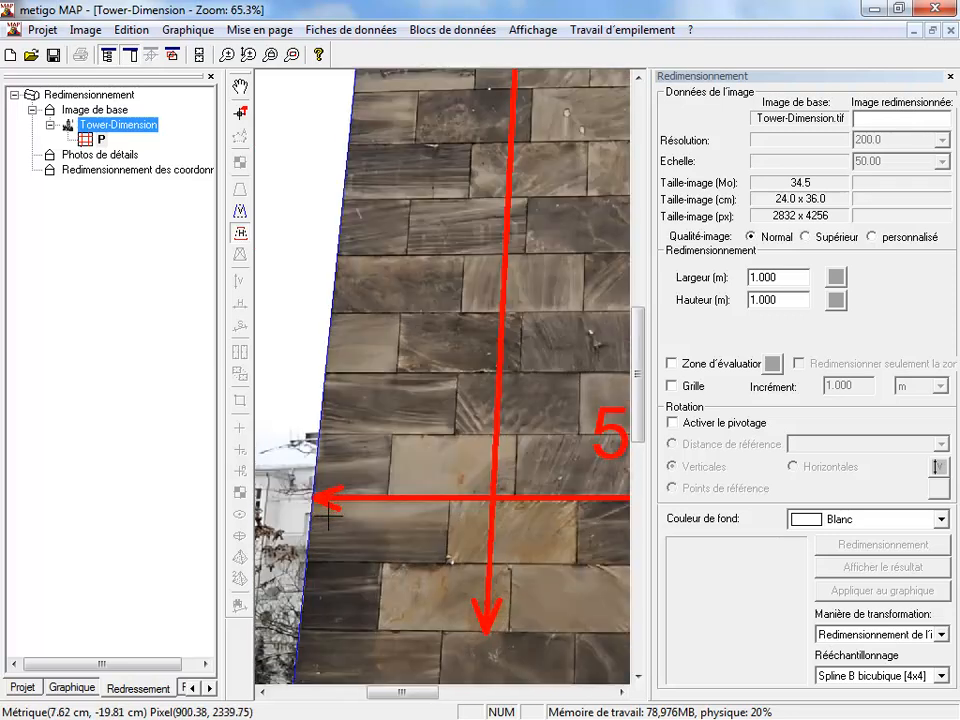
scroll(315, 500, "up", 2)
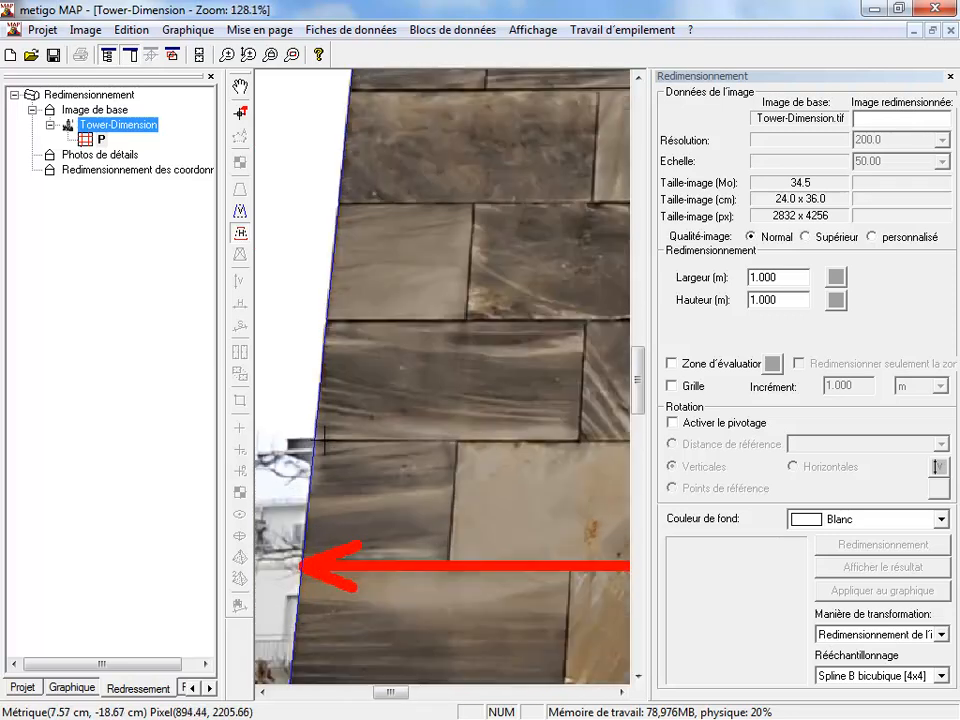
scroll(315, 500, "down", 5)
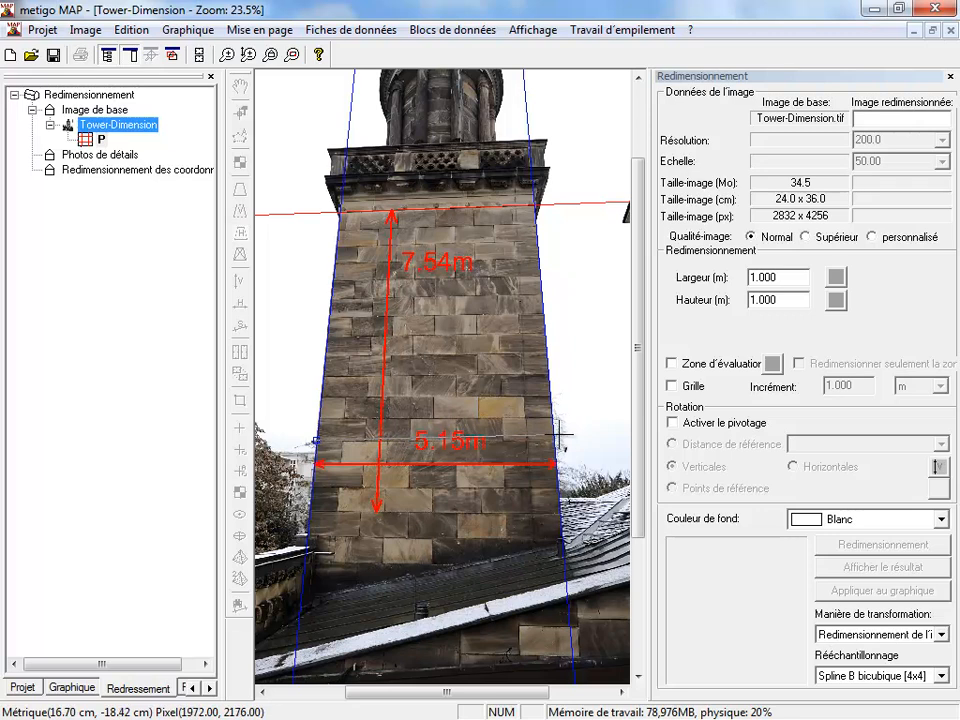
scroll(548, 445, "up", 3)
scroll(548, 445, "up", 2)
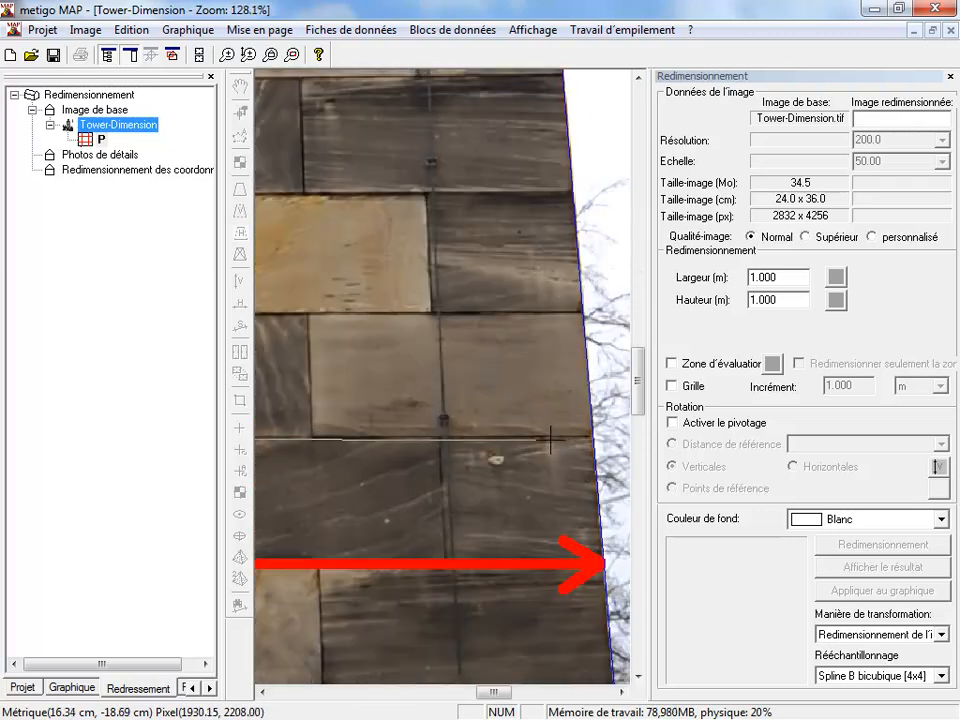
left_click(552, 438)
scroll(550, 439, "down", 4)
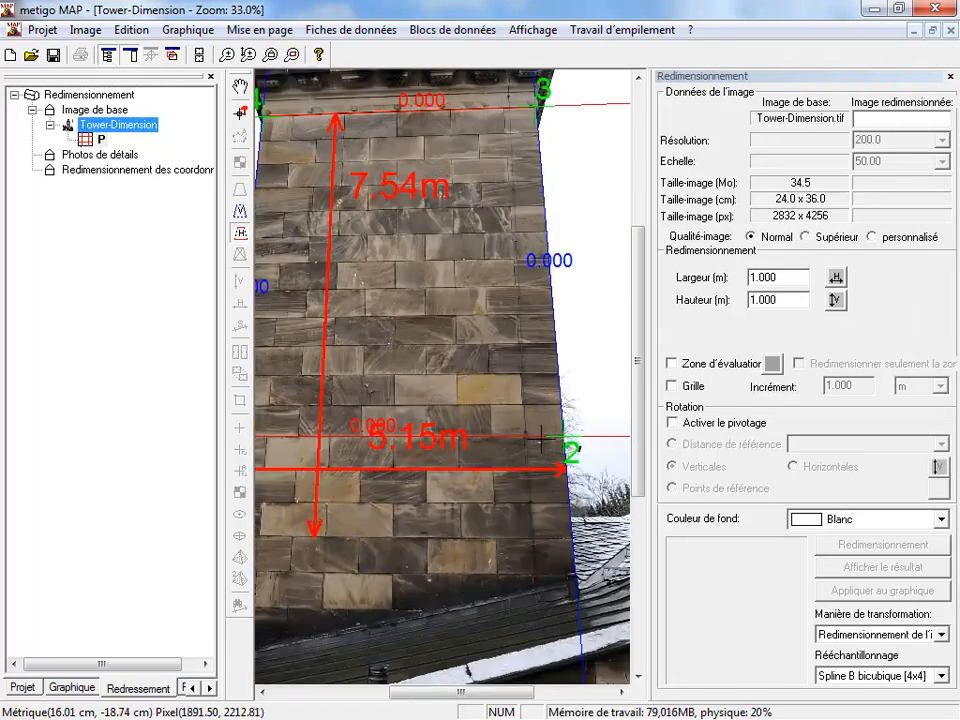
scroll(541, 437, "down", 1)
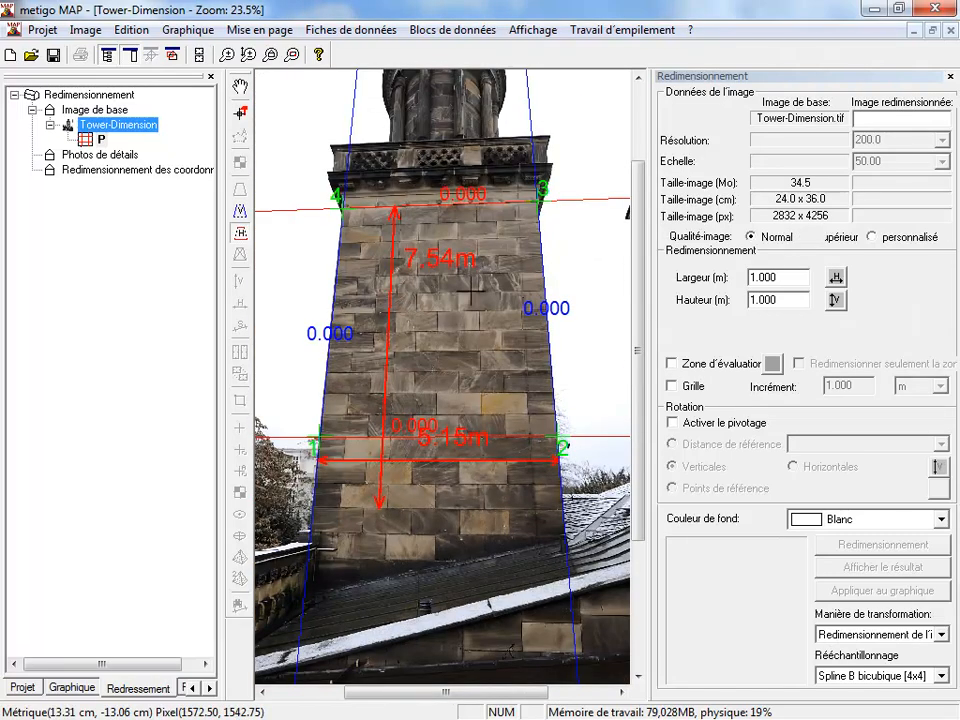
Set the rectification's reference width to 5.150 m and its reference height to 7.540 m.
double_click(793, 279)
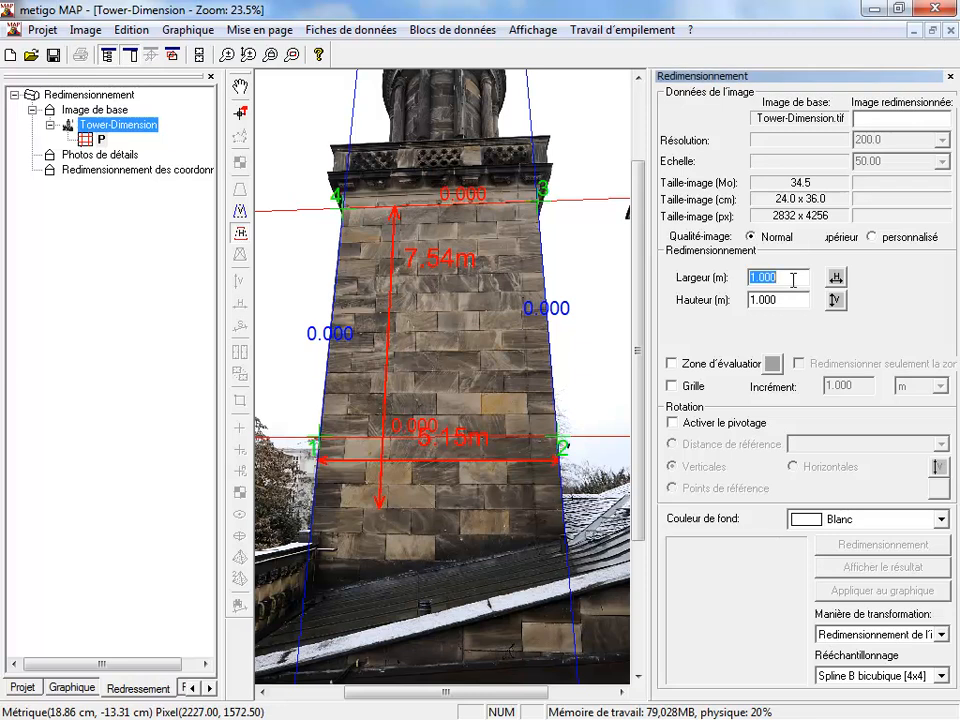
type("5.150")
double_click(786, 299)
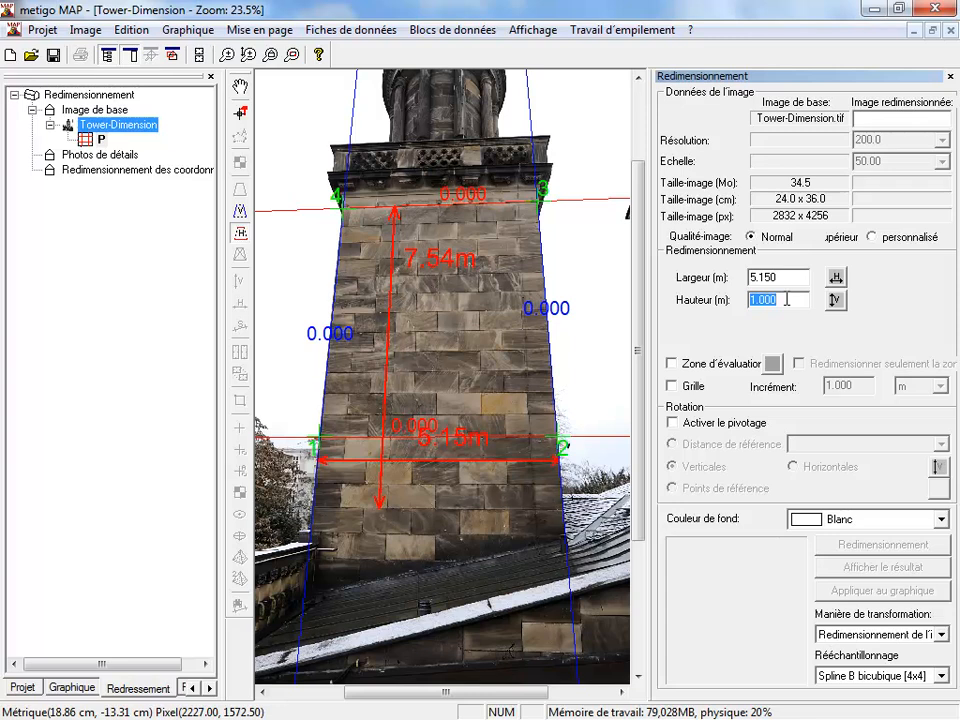
type("7.540")
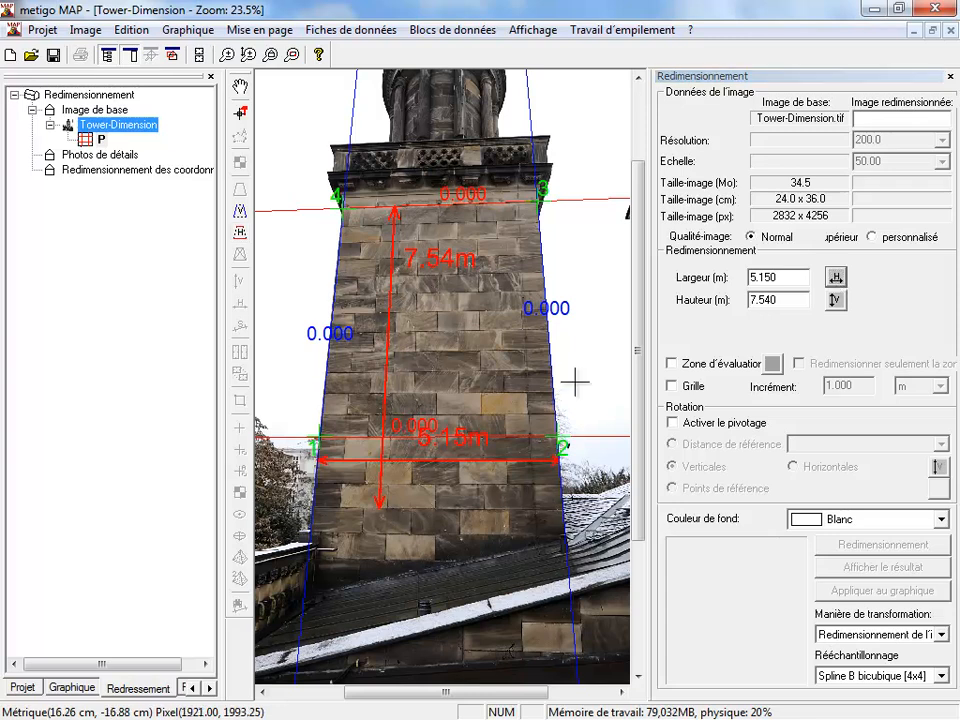
Mark the horizontal reference distance along the 5.15 m arrow, from the tower shaft's left edge to its right edge.
scroll(333, 466, "up", 6)
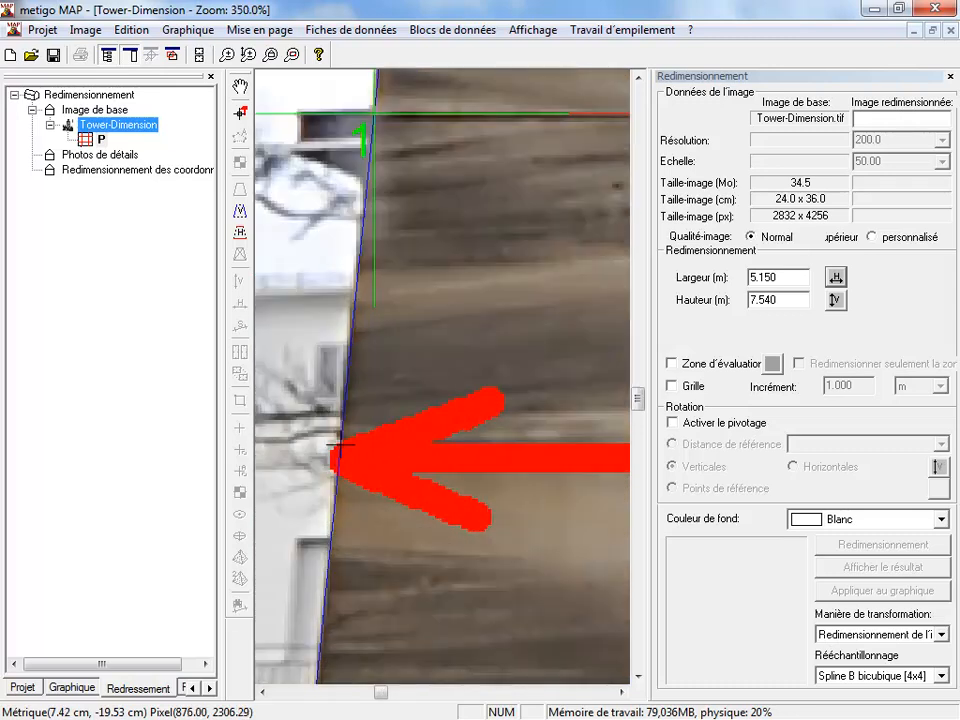
left_click(340, 445)
scroll(506, 453, "down", 5)
left_click_drag(554, 463, 431, 461)
left_click_drag(613, 463, 405, 460)
scroll(565, 455, "up", 5)
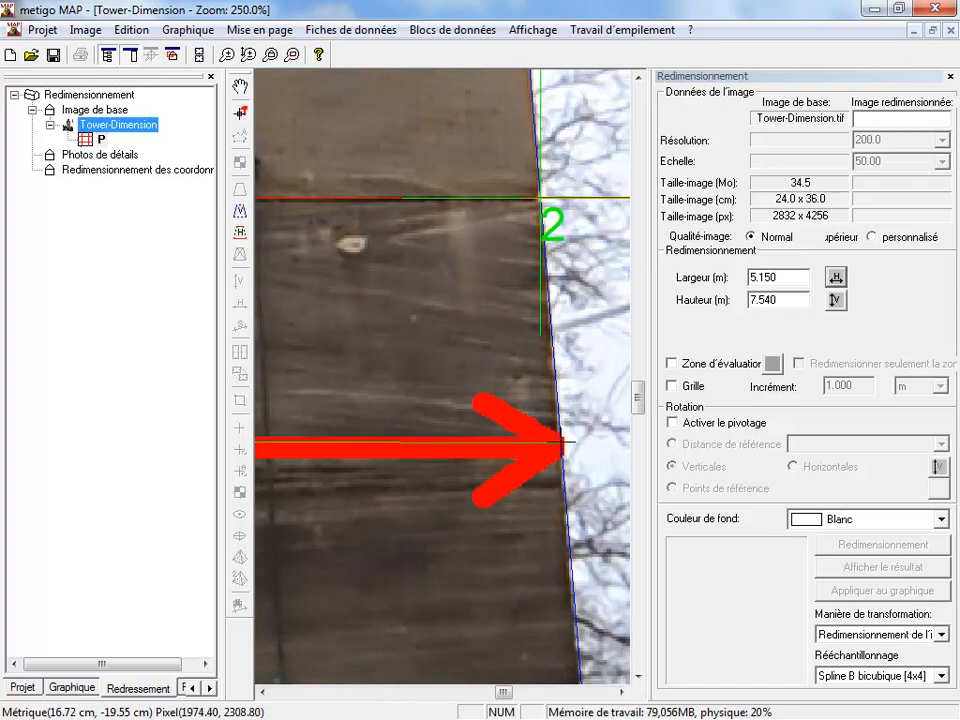
scroll(516, 458, "down", 5)
Mark the vertical reference distance along the 7.54 m arrow, from its lower tip up to the joint below the cornice.
left_click(832, 298)
scroll(270, 531, "up", 4)
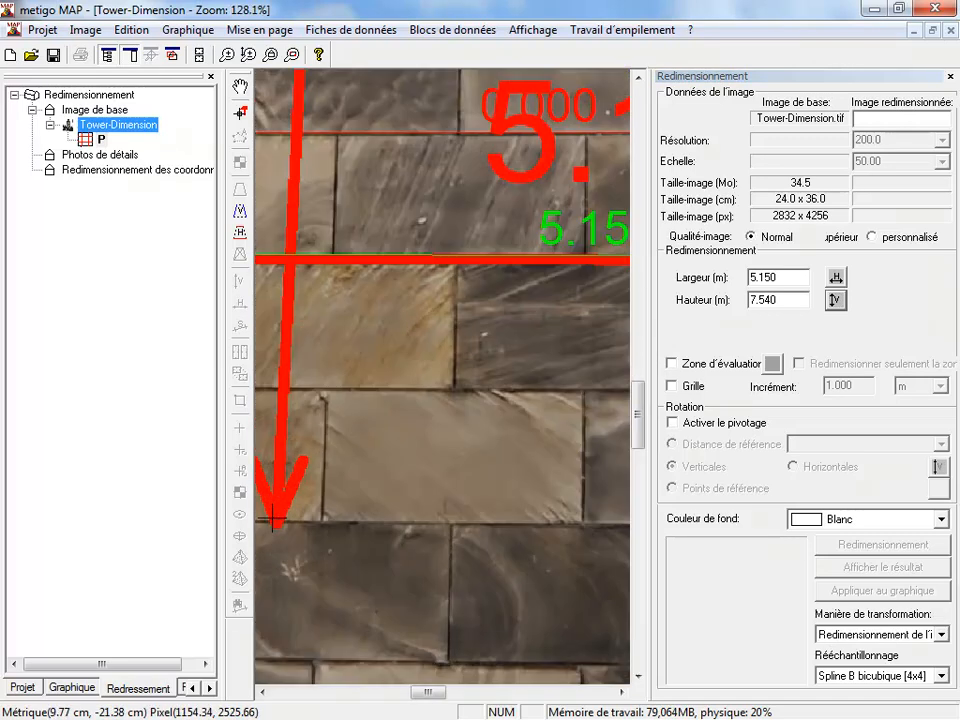
scroll(283, 490, "down", 5)
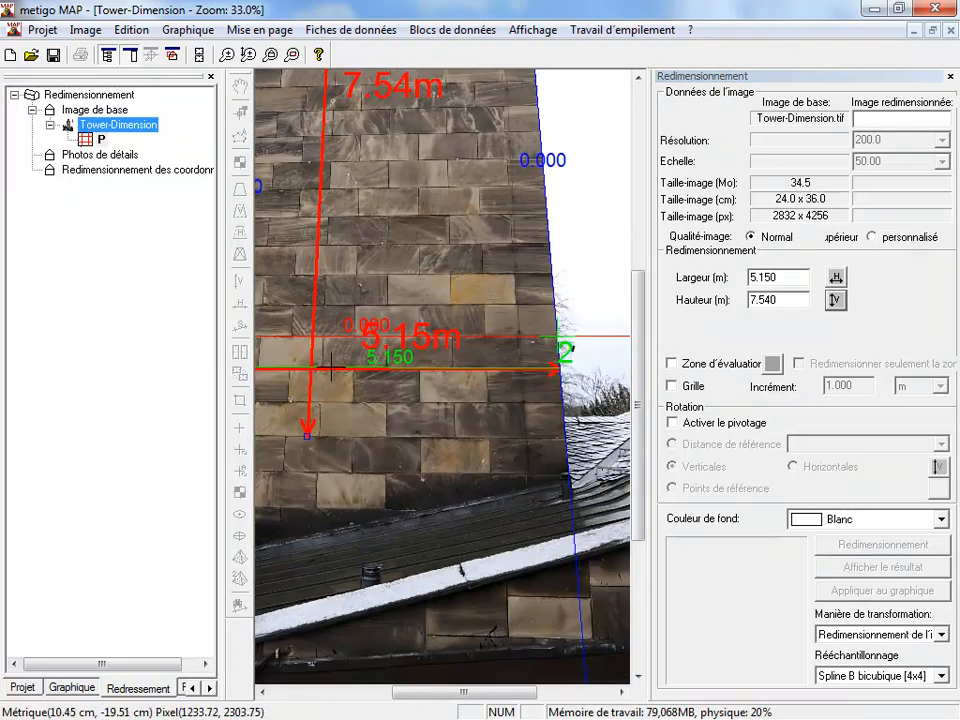
scroll(330, 160, "down", 2)
scroll(378, 240, "up", 3)
scroll(378, 212, "up", 6)
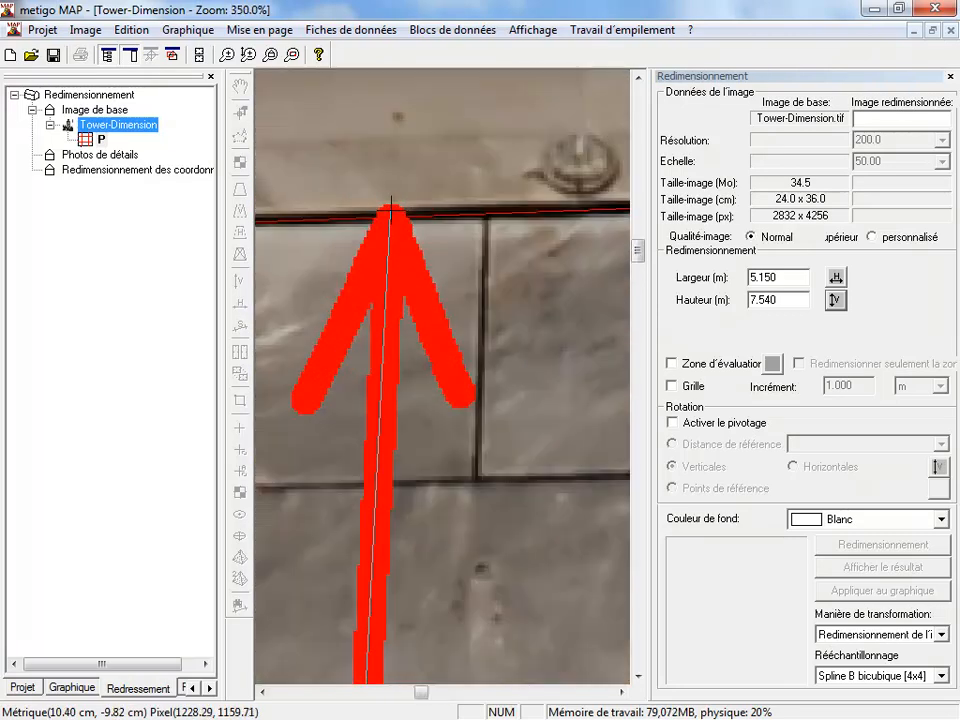
left_click(391, 207)
scroll(446, 350, "down", 6)
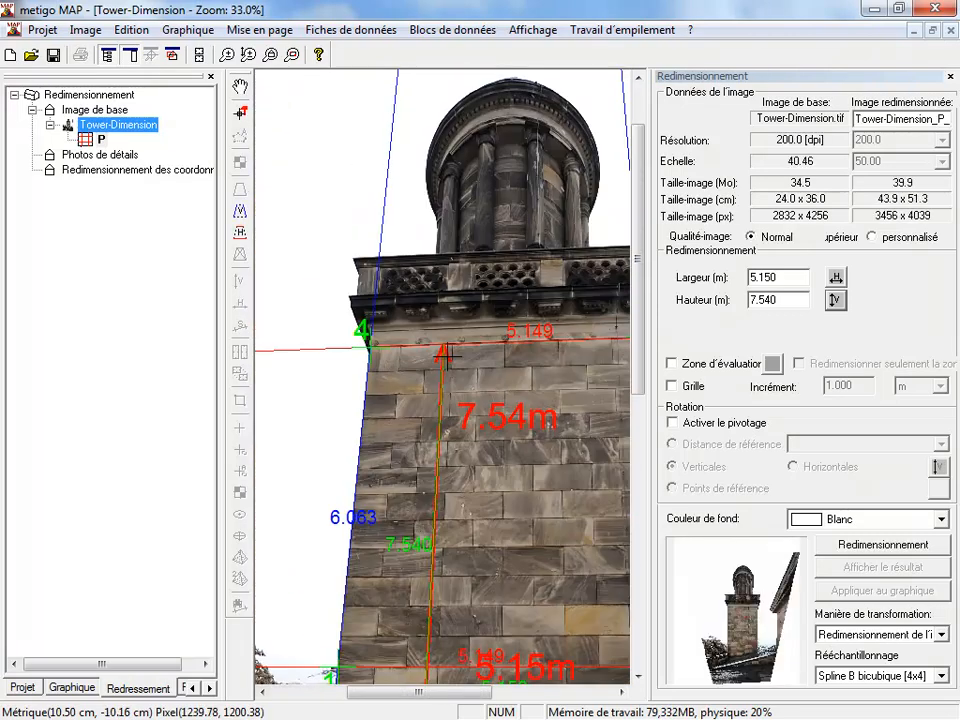
scroll(446, 354, "down", 1)
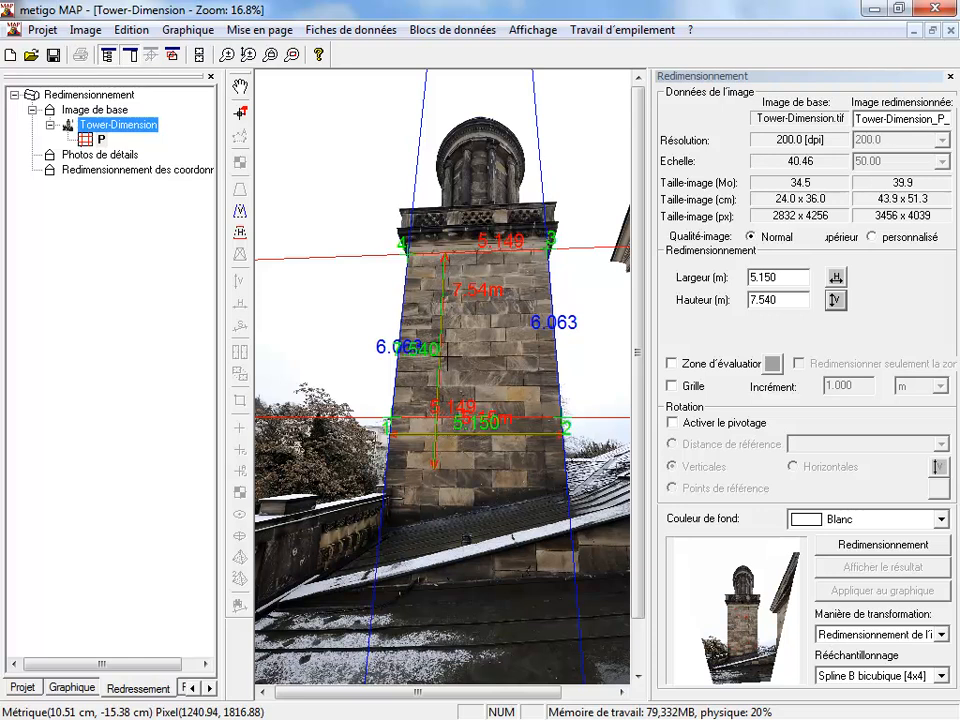
left_click(241, 211)
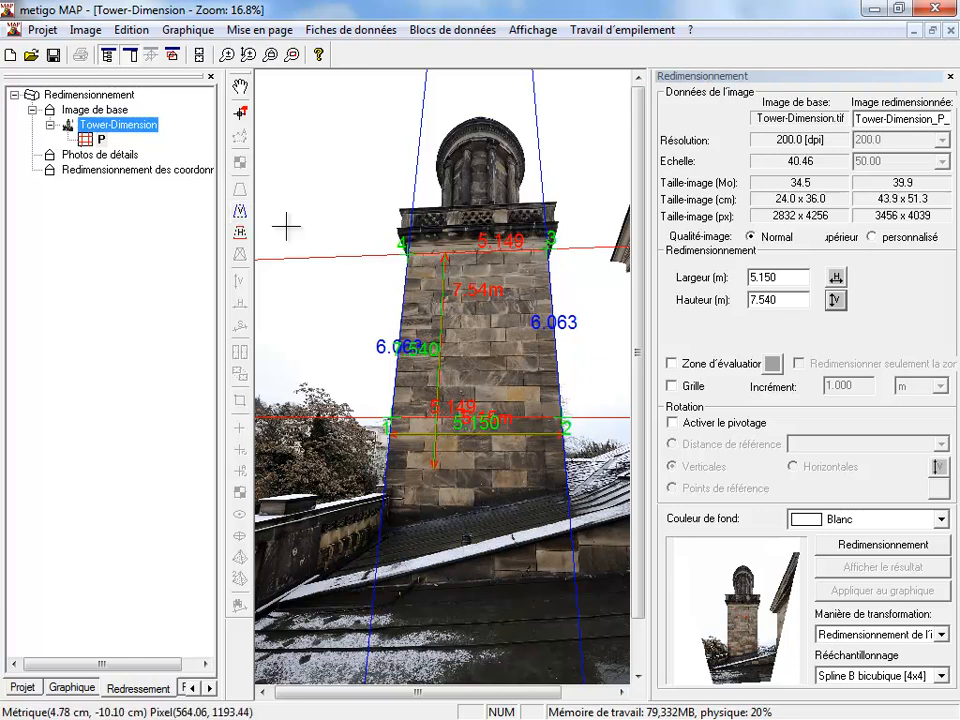
double_click(778, 273)
left_click(778, 273)
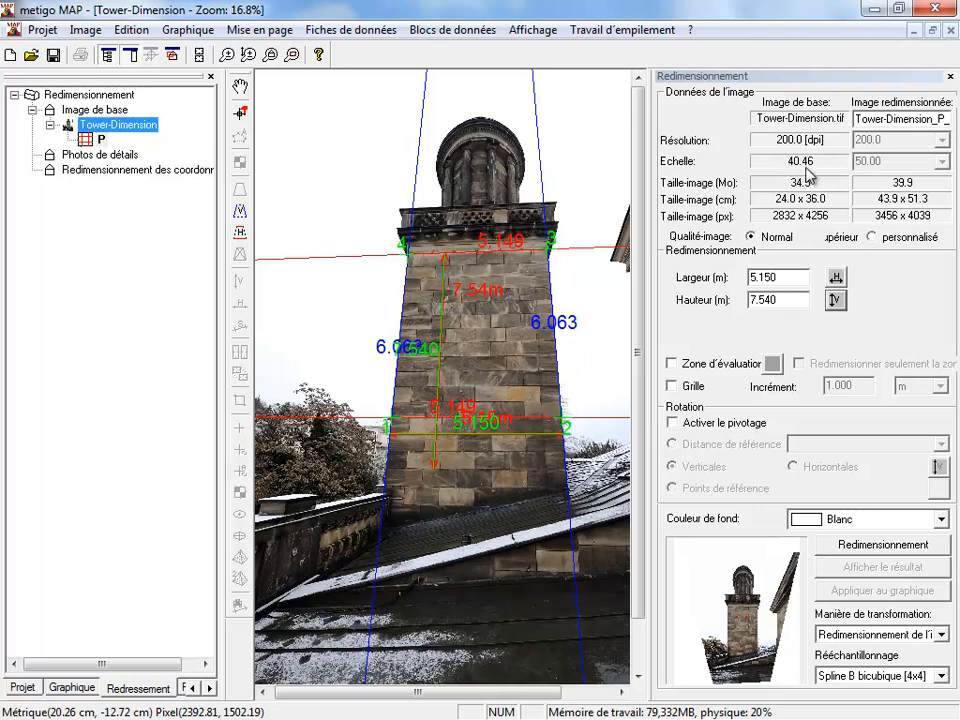
Switch the image quality to personnalisé, keep the scale at 50.00, and run the rectification of the tower image.
left_click(872, 238)
left_click(878, 163)
key("BackSpace")
double_click(878, 163)
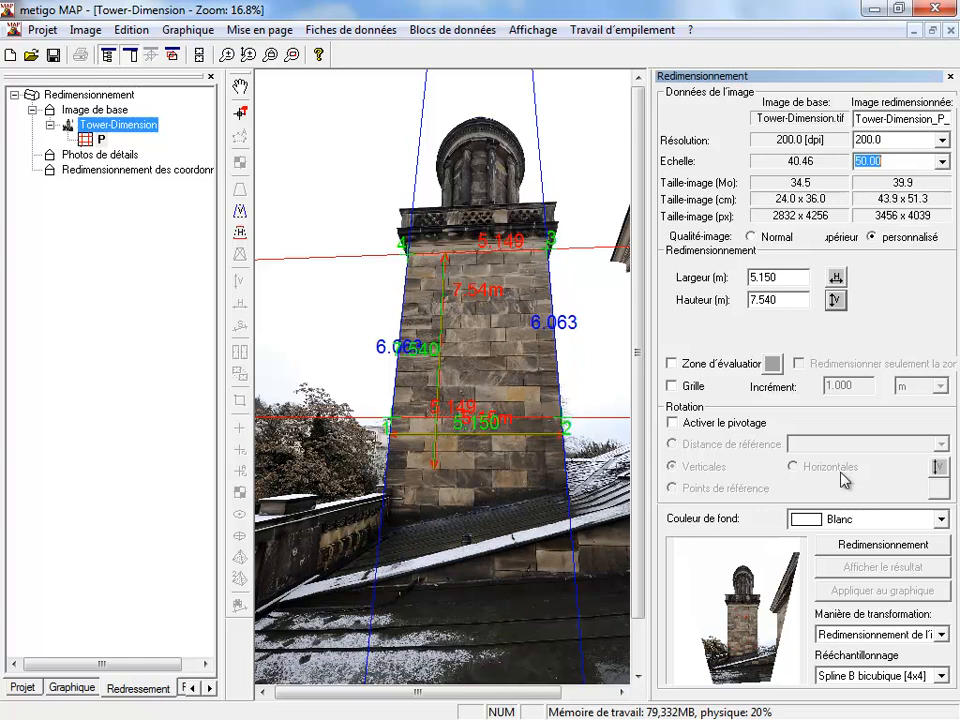
left_click(905, 547)
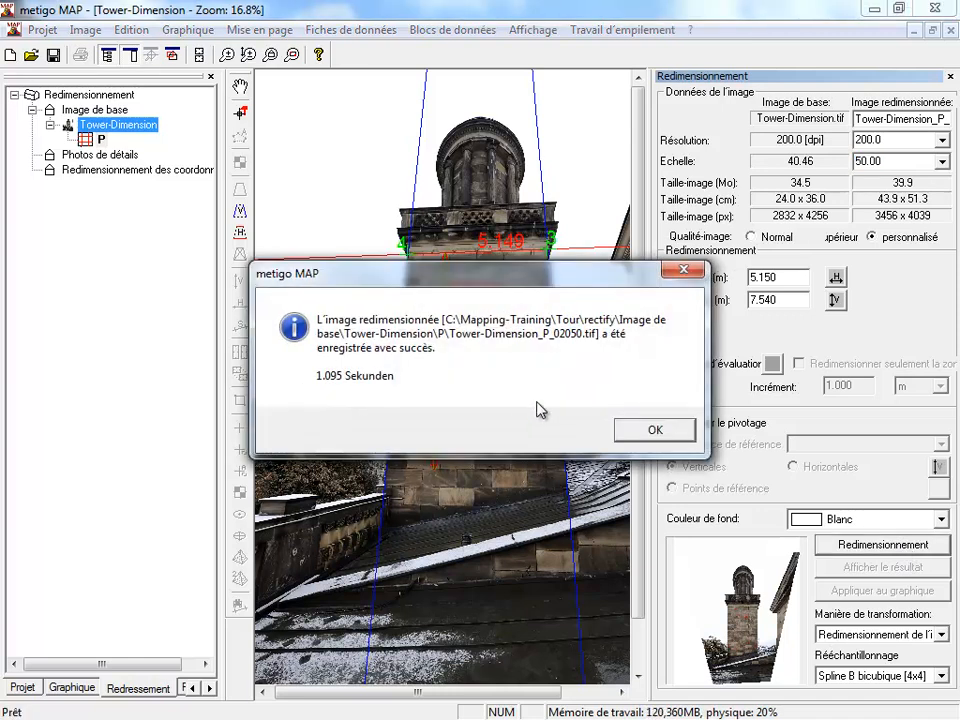
left_click(646, 436)
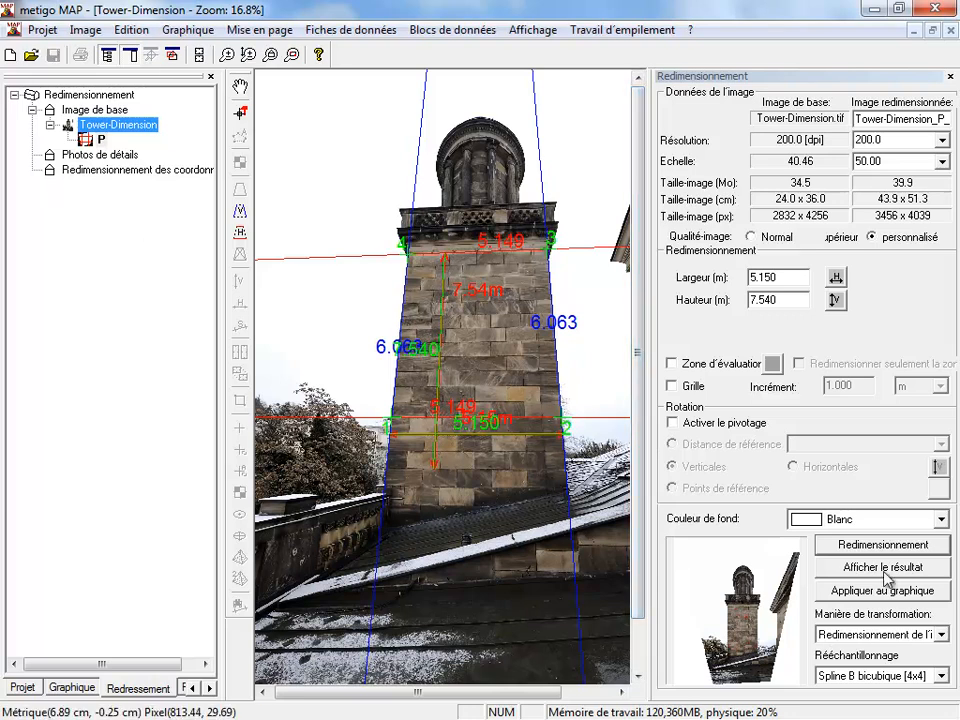
Display the rectified result and measure check distances diagonally, across the width and along the height of the tower shaft.
left_click(882, 567)
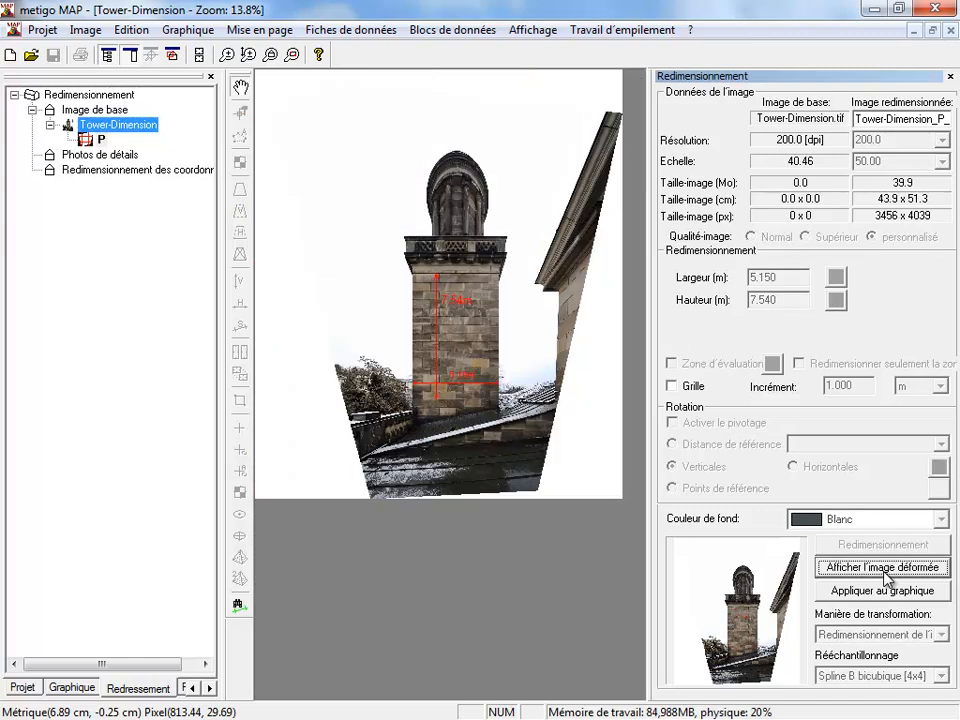
left_click(240, 608)
scroll(437, 503, "up", 3)
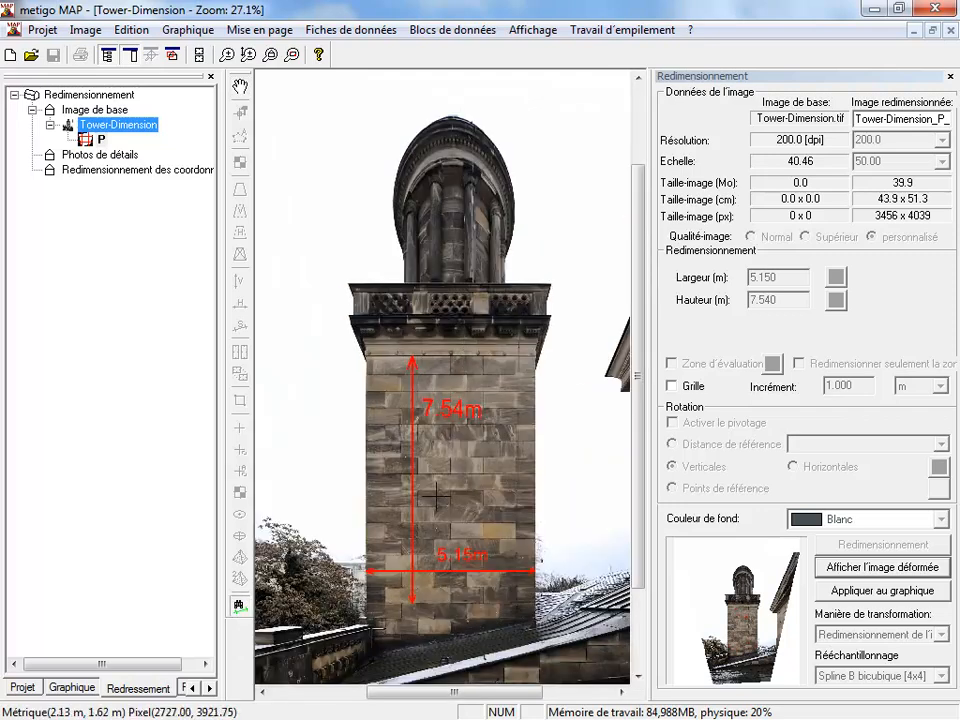
scroll(435, 500, "up", 1)
scroll(400, 485, "up", 1)
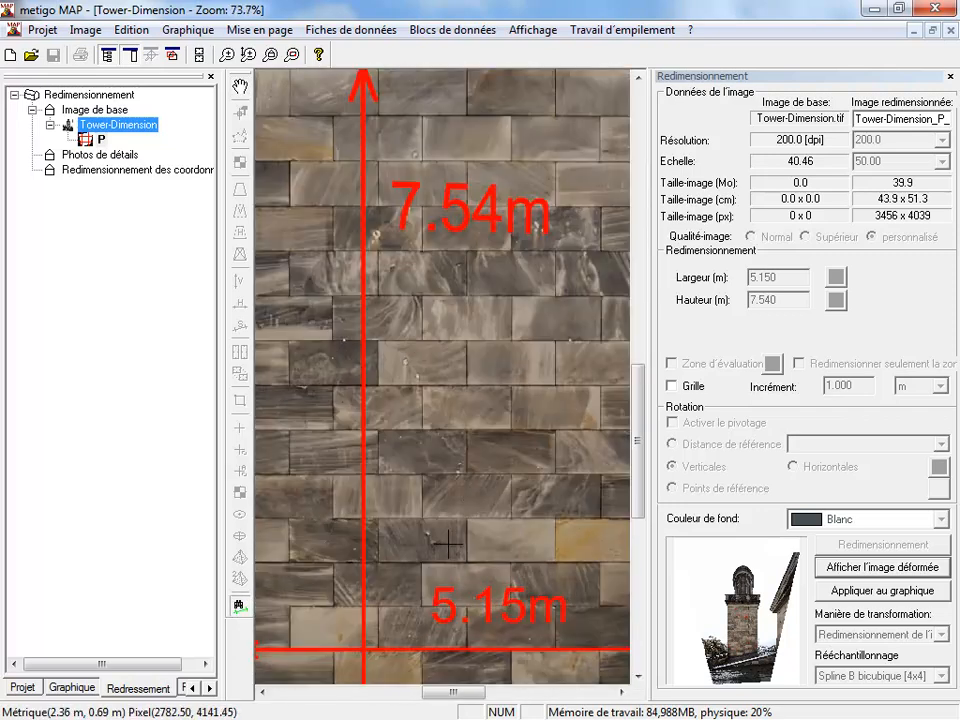
left_click_drag(381, 483, 544, 308)
scroll(442, 446, "down", 2)
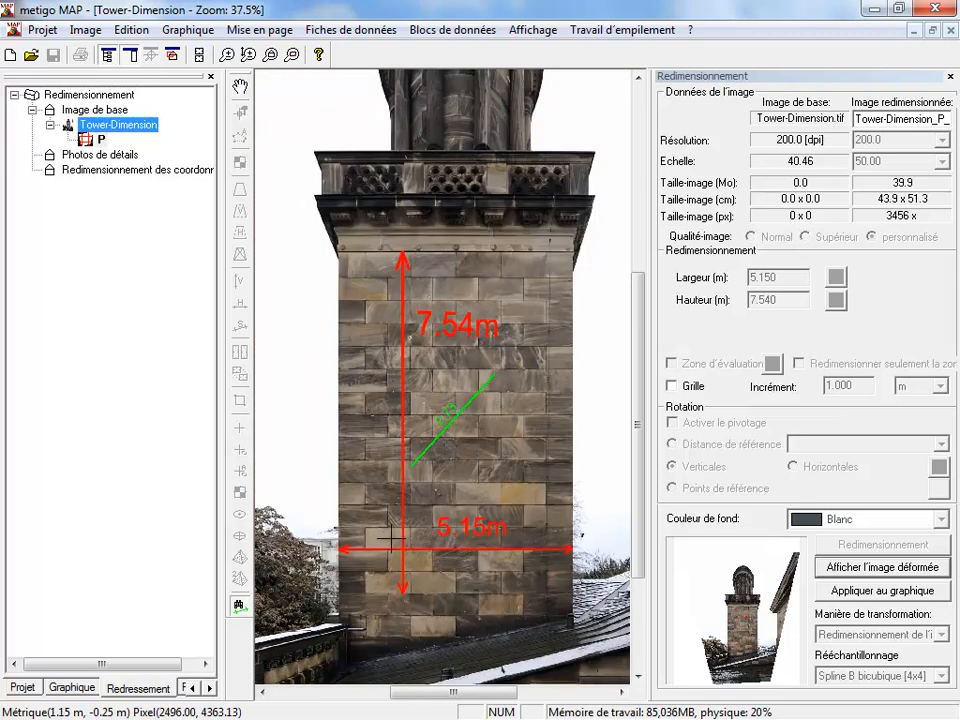
left_click_drag(333, 503, 568, 490)
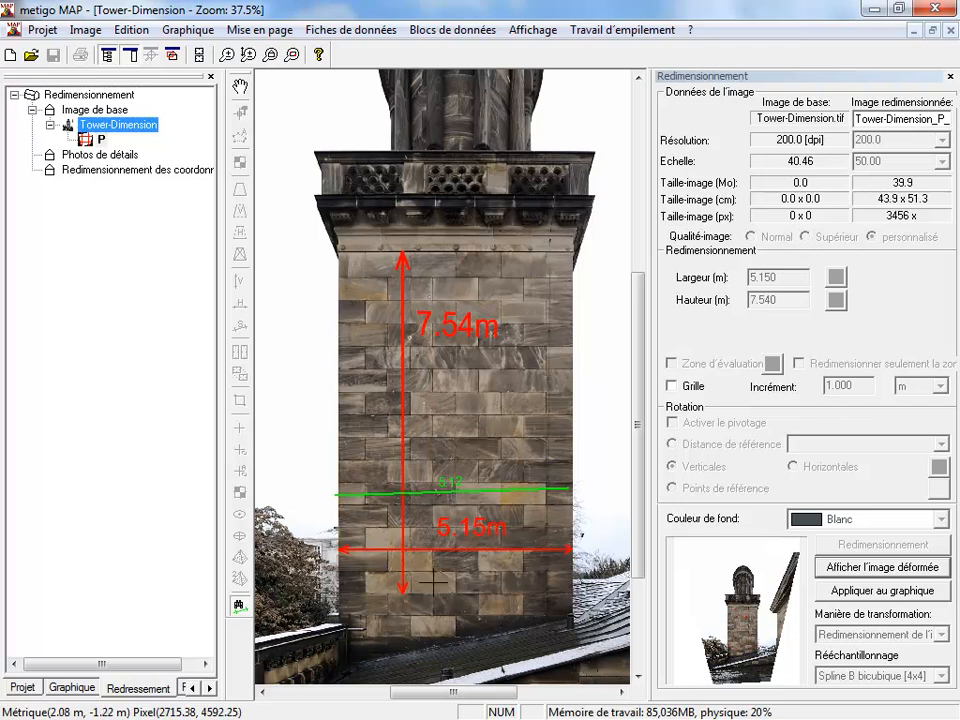
left_click_drag(435, 359, 450, 250)
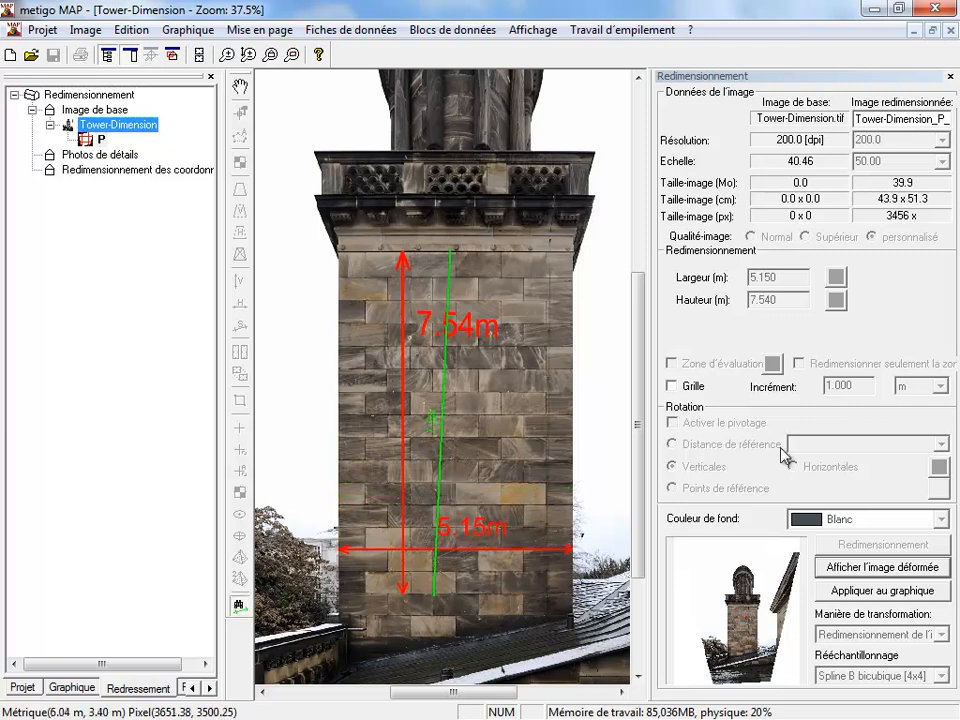
Return to the distorted image and enable the evaluation zone (Zone d'évaluation) for the rectification.
left_click(875, 568)
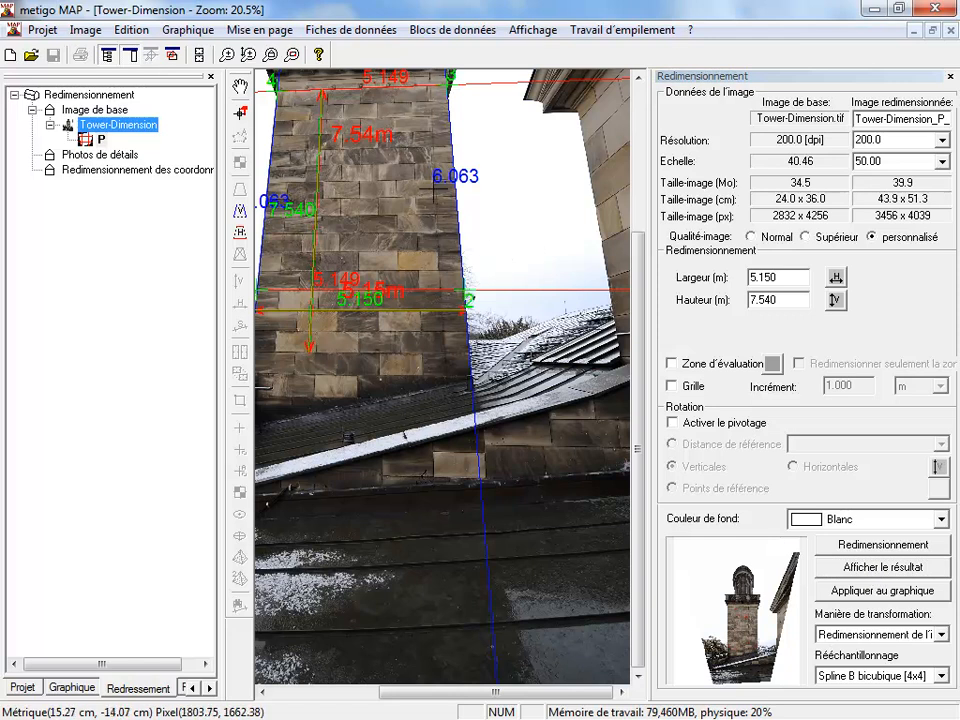
left_click_drag(639, 285, 636, 174)
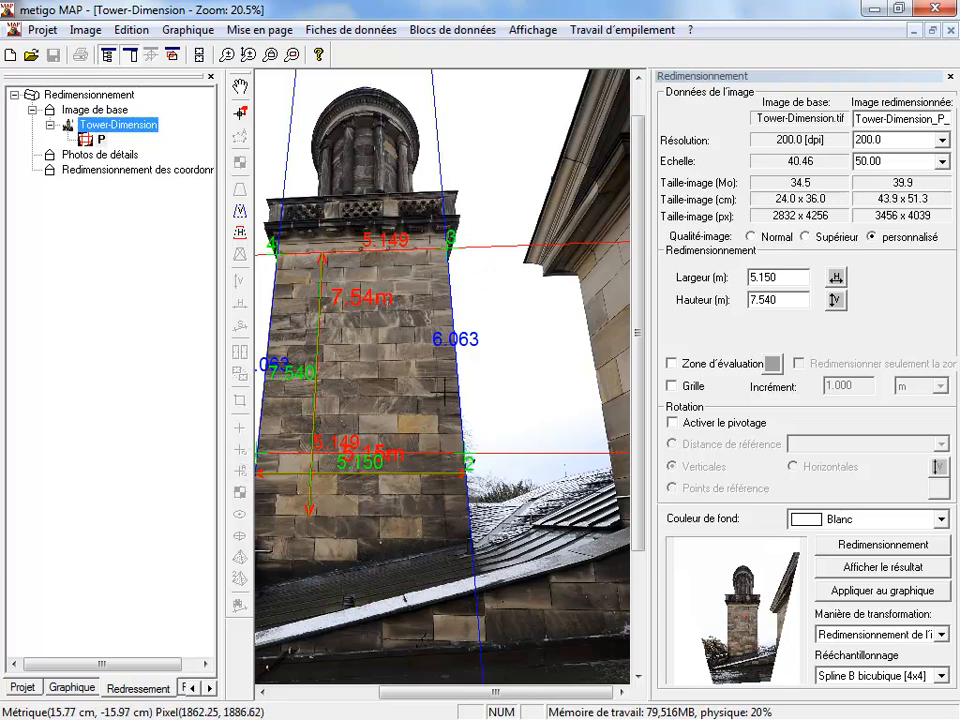
left_click(673, 364)
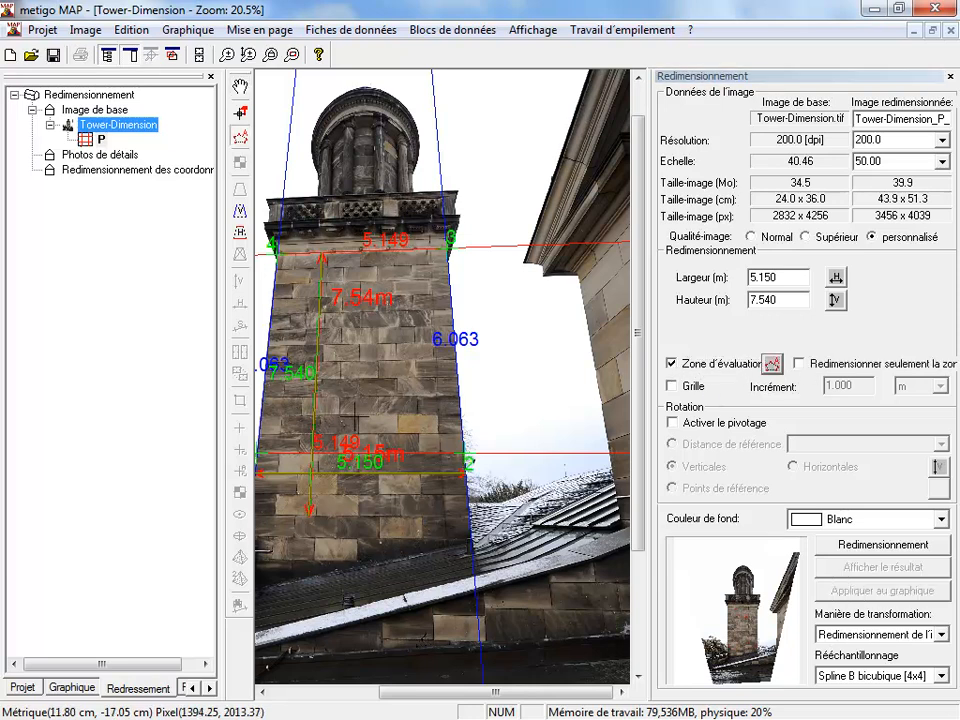
left_click_drag(409, 696, 363, 698)
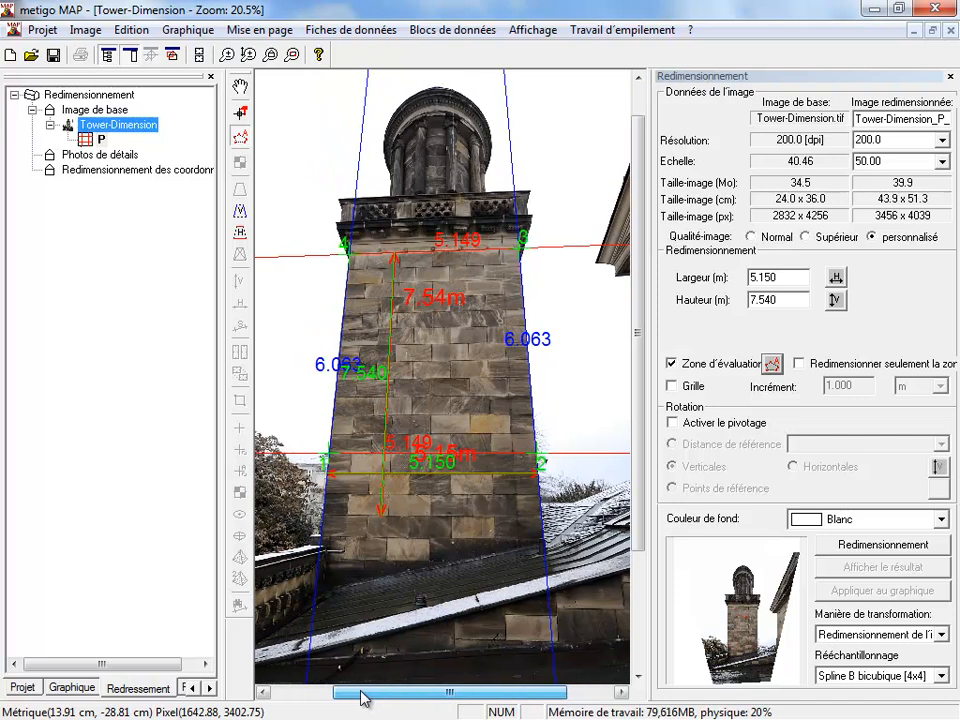
Outline the evaluation zone as a closed polygon around the tower shaft, from the roofline up to the top edge of the cornice balustrade.
left_click(321, 592)
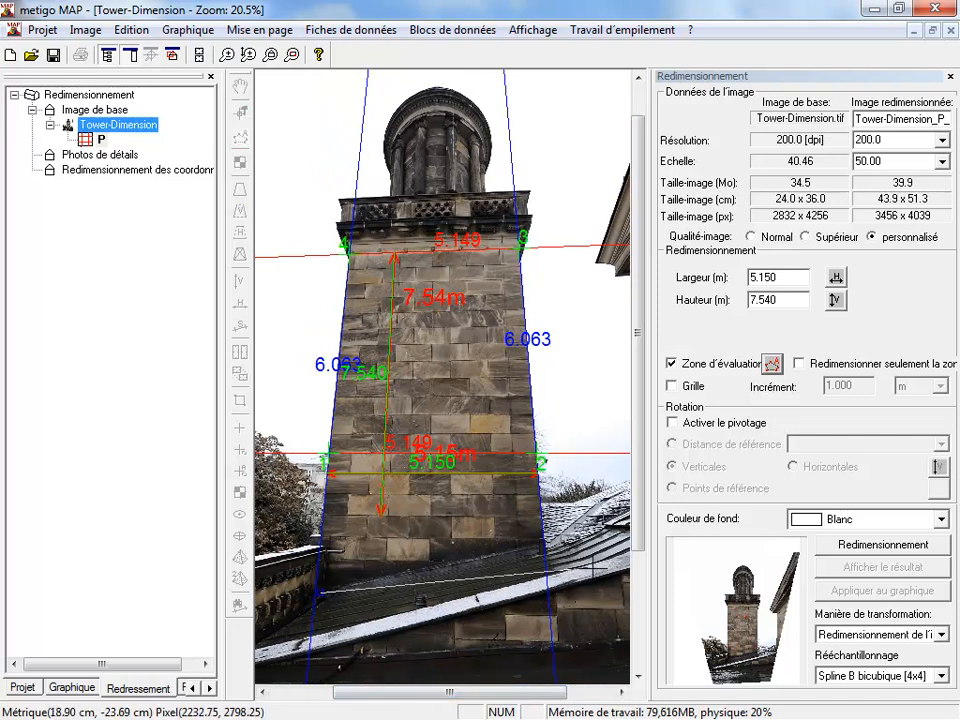
left_click(550, 544)
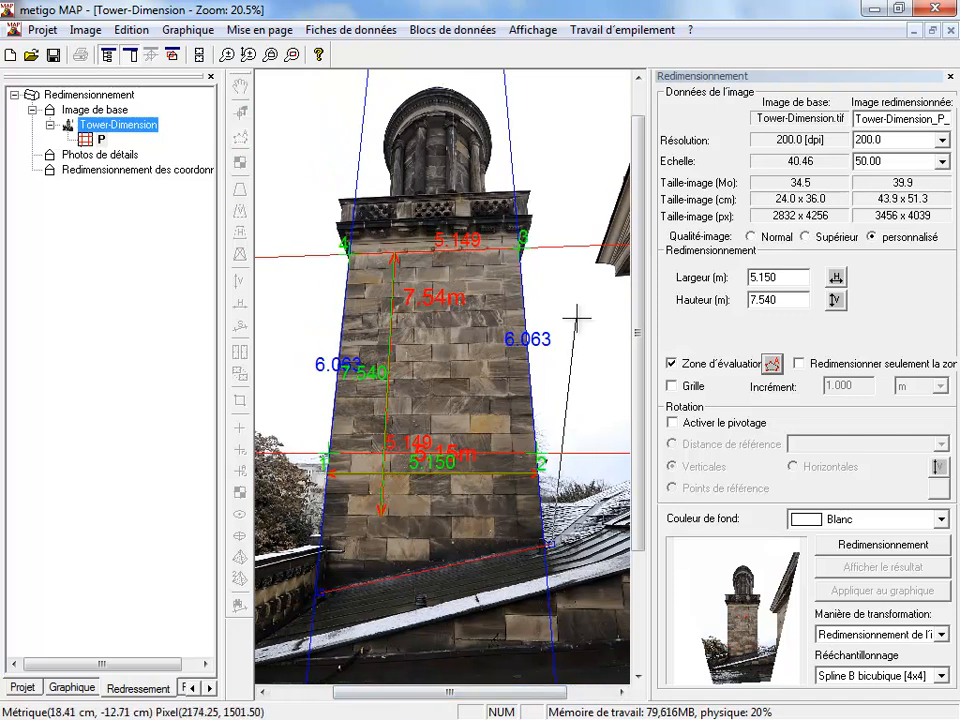
left_click(535, 187)
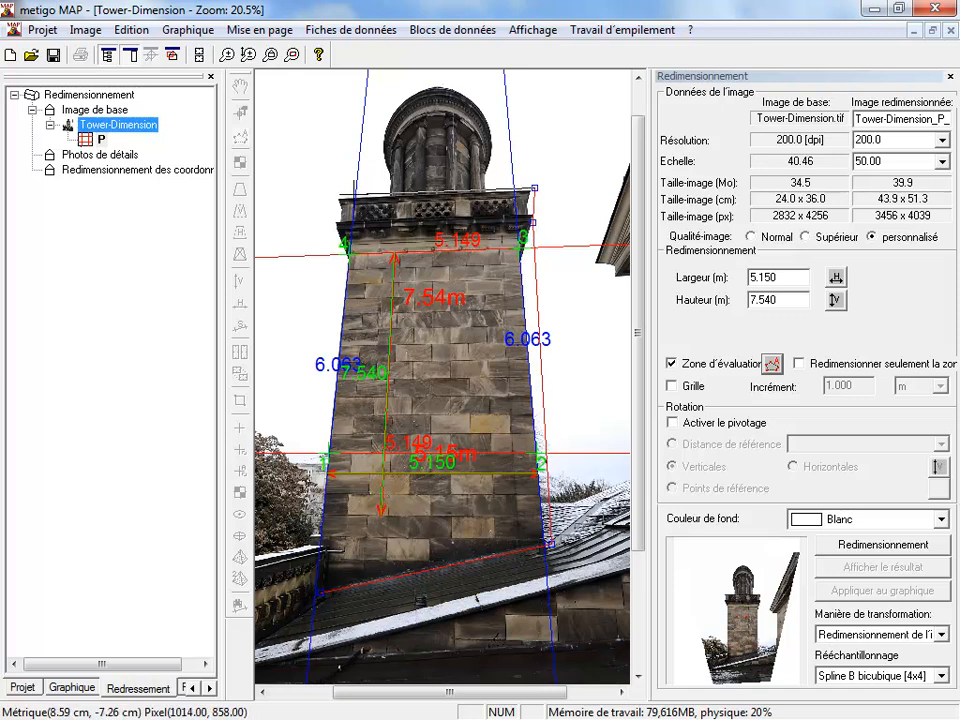
left_click(330, 190)
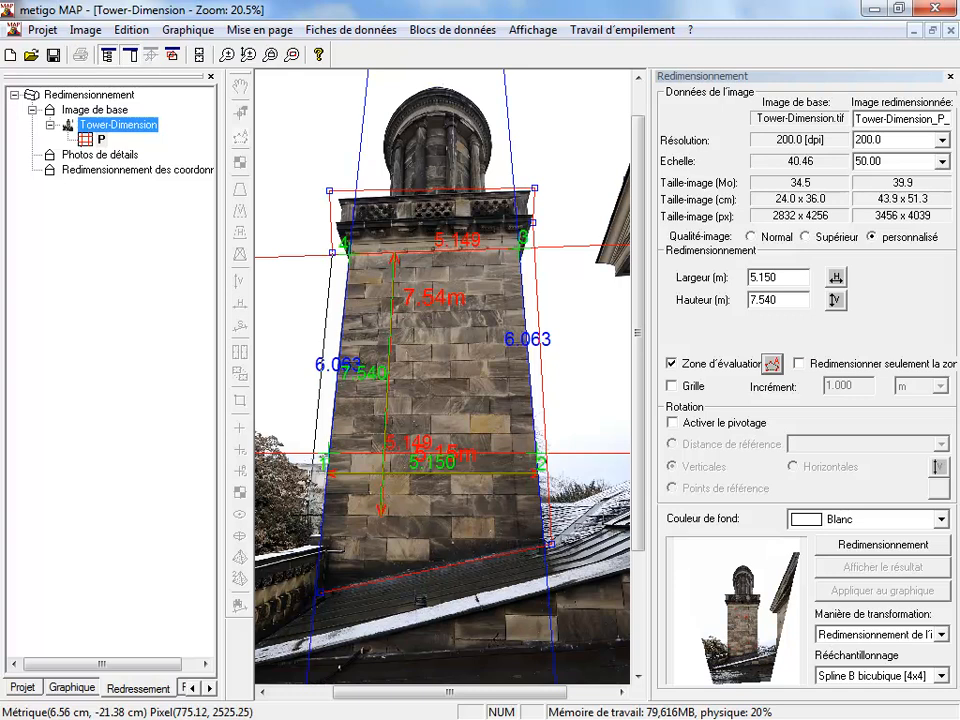
right_click(306, 527)
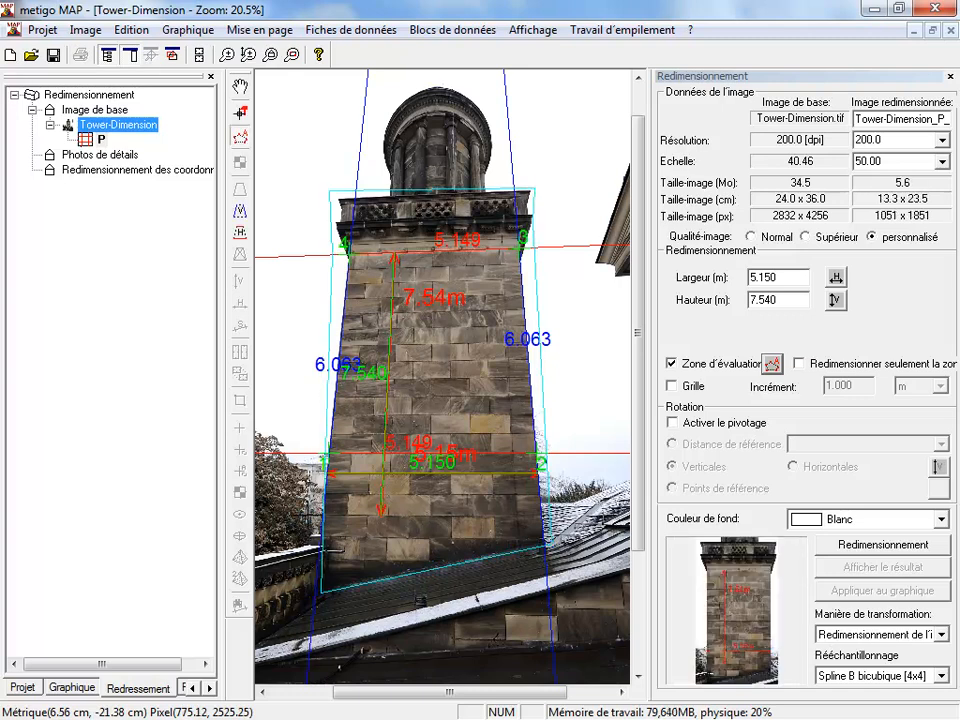
Rectify the tower image within the evaluation zone, display the result, and apply it to the graphic project.
left_click(876, 546)
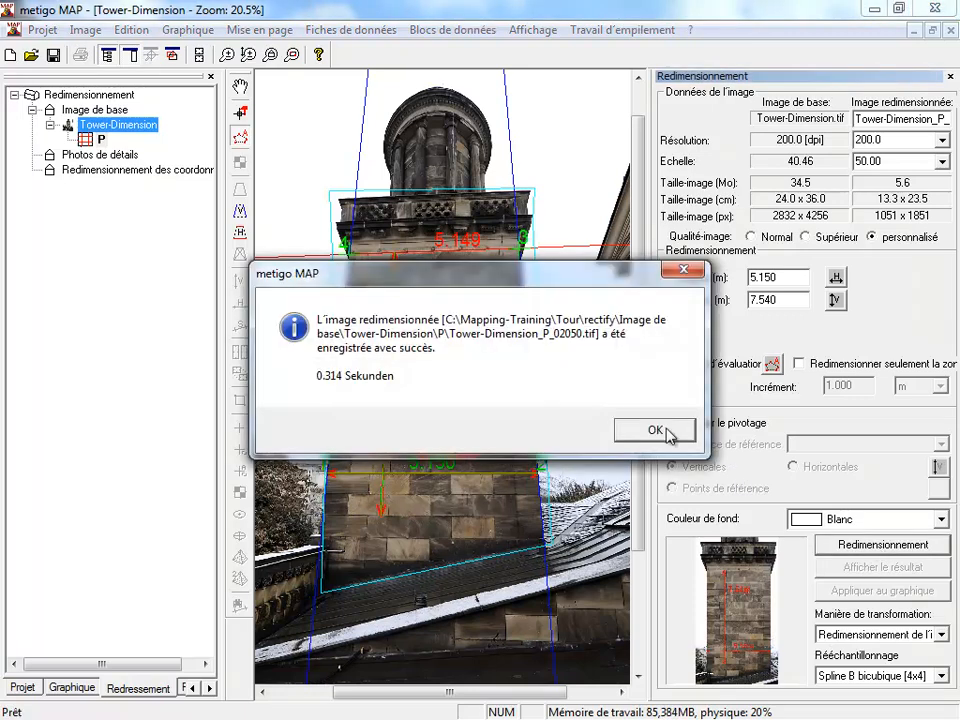
left_click(672, 430)
left_click(866, 566)
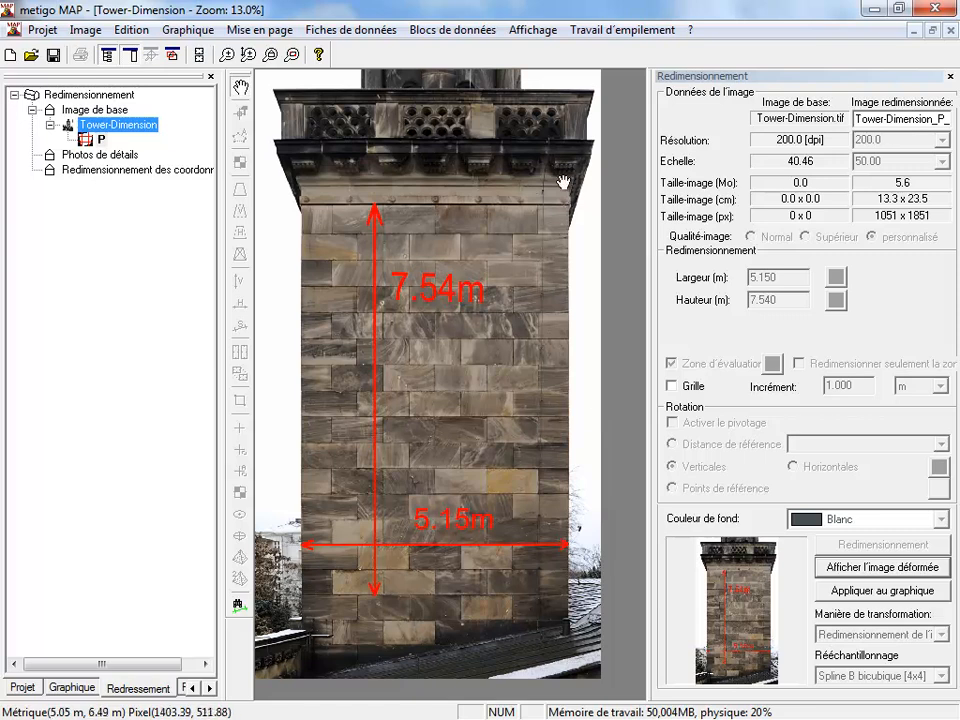
left_click(860, 599)
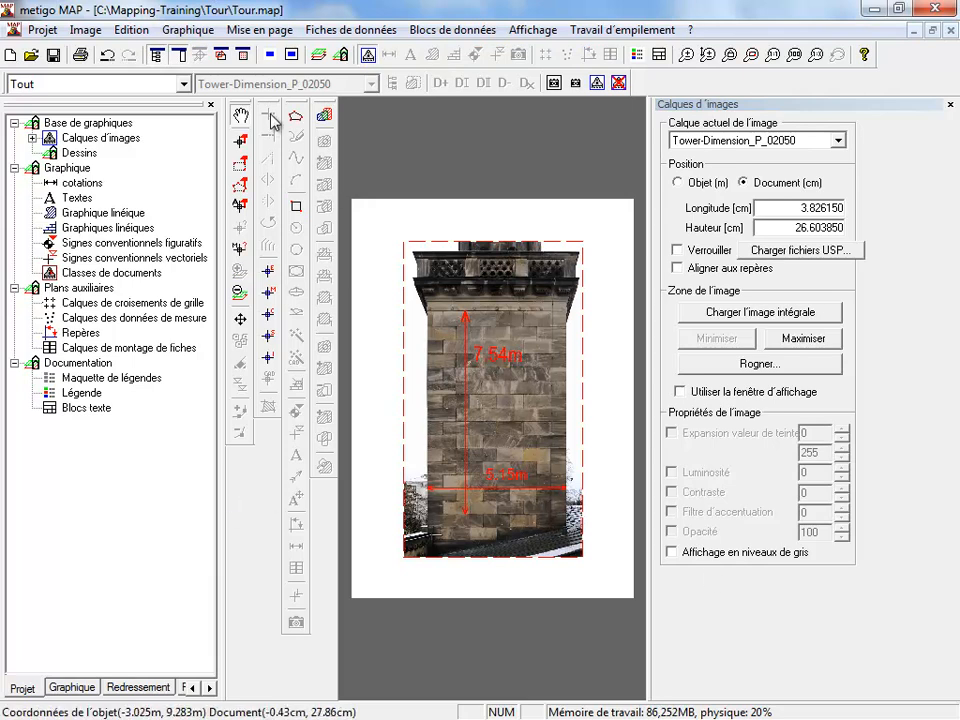
Set the document's paper format to A4 (21.00 x 29.70 cm) in the page layout.
left_click(280, 29)
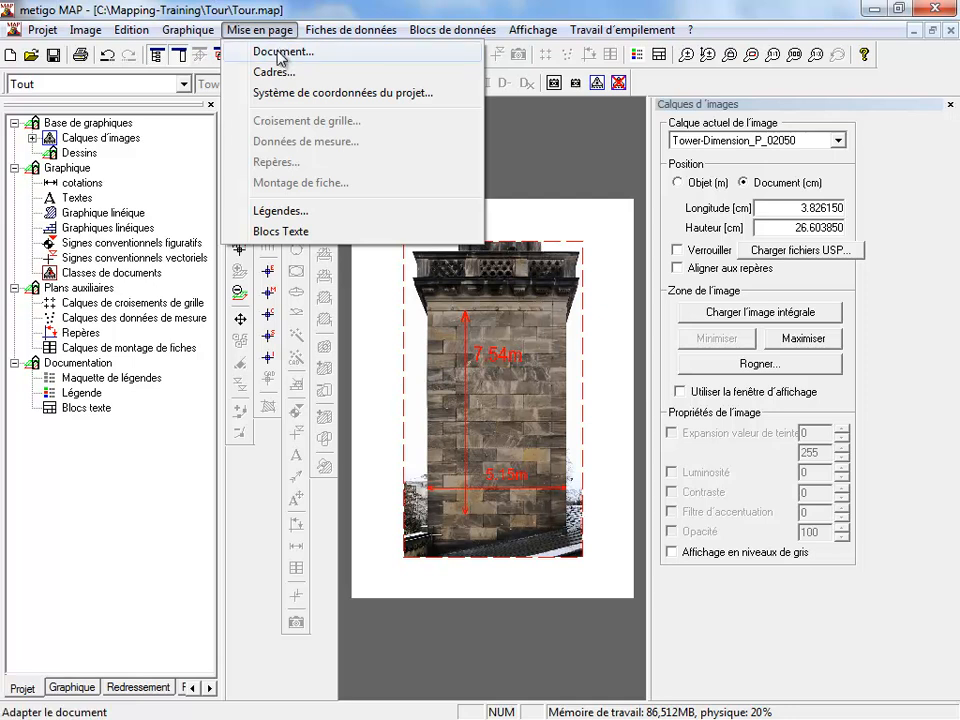
left_click(281, 52)
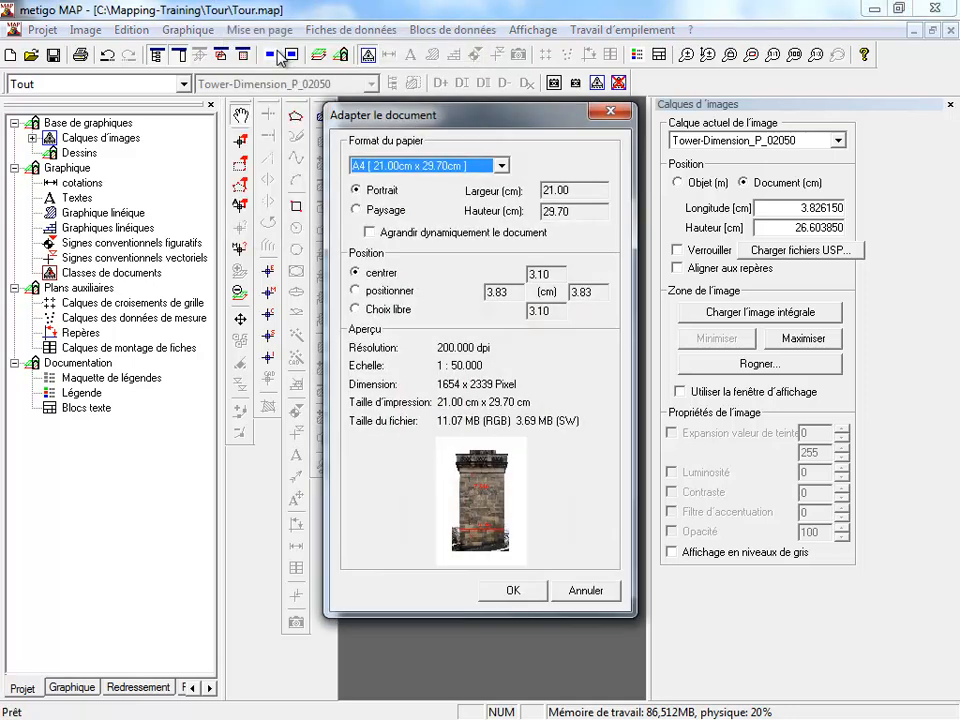
left_click(379, 166)
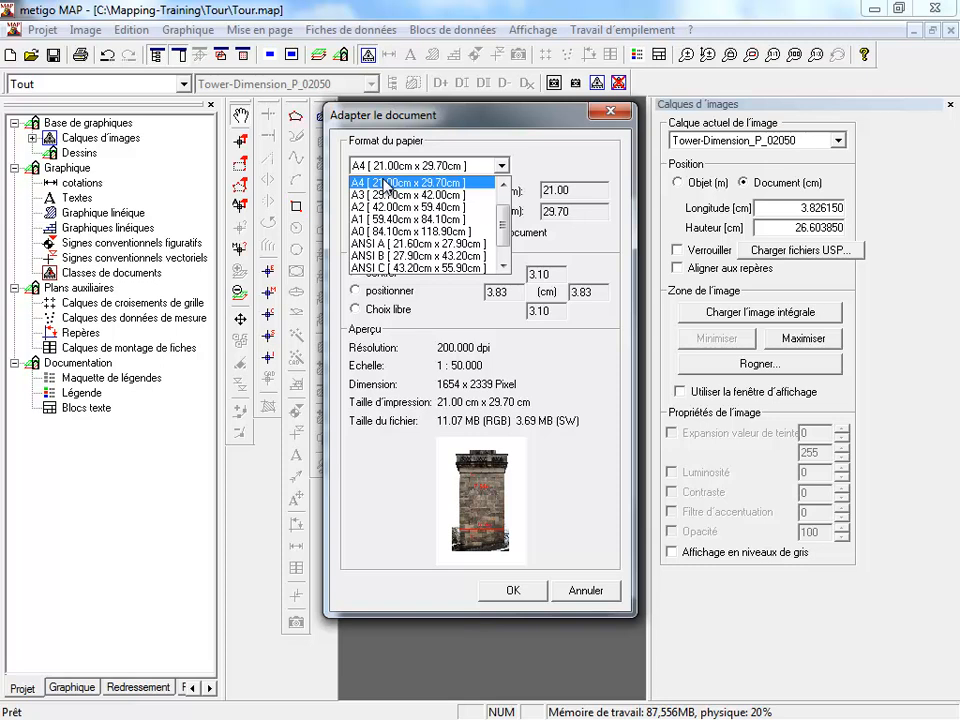
left_click(384, 184)
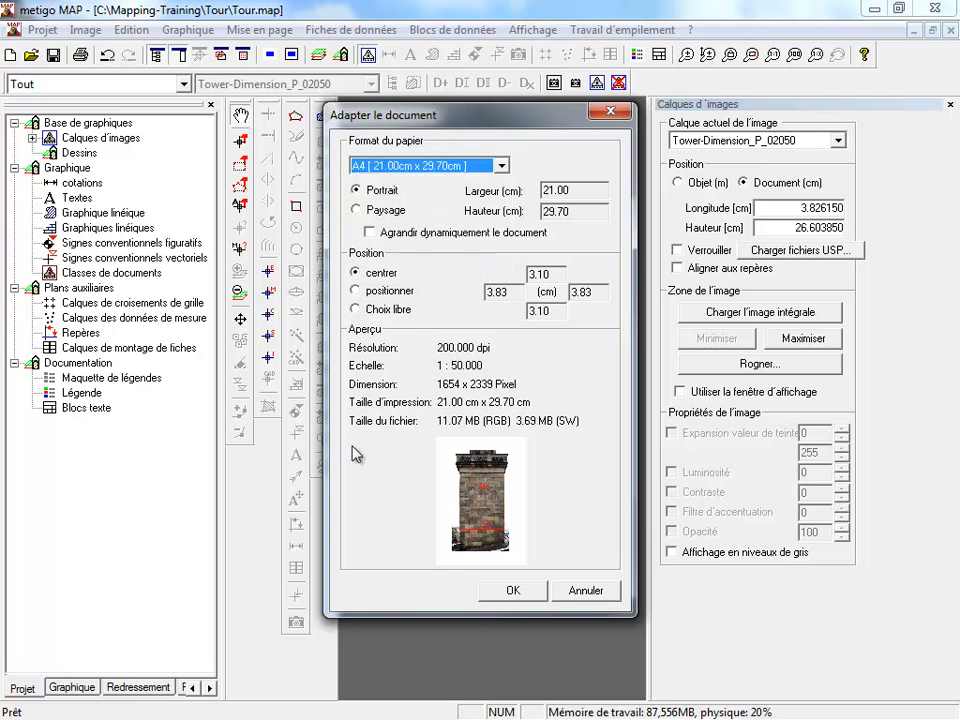
left_click(513, 593)
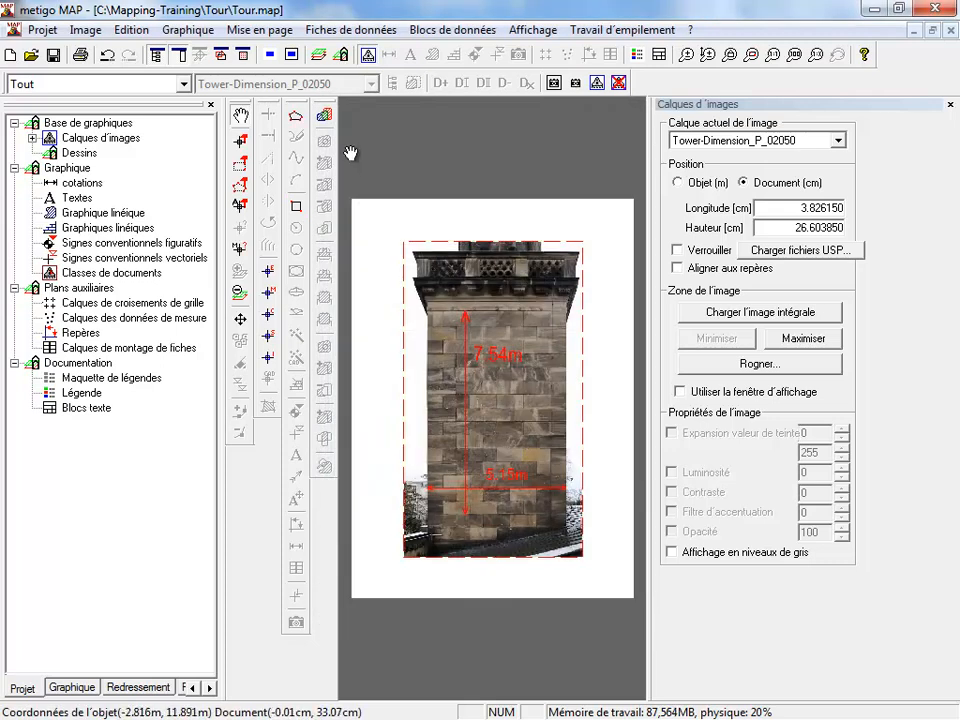
Enable the display of the page frame and set its margins to 0.50 cm on all four sides.
left_click(258, 30)
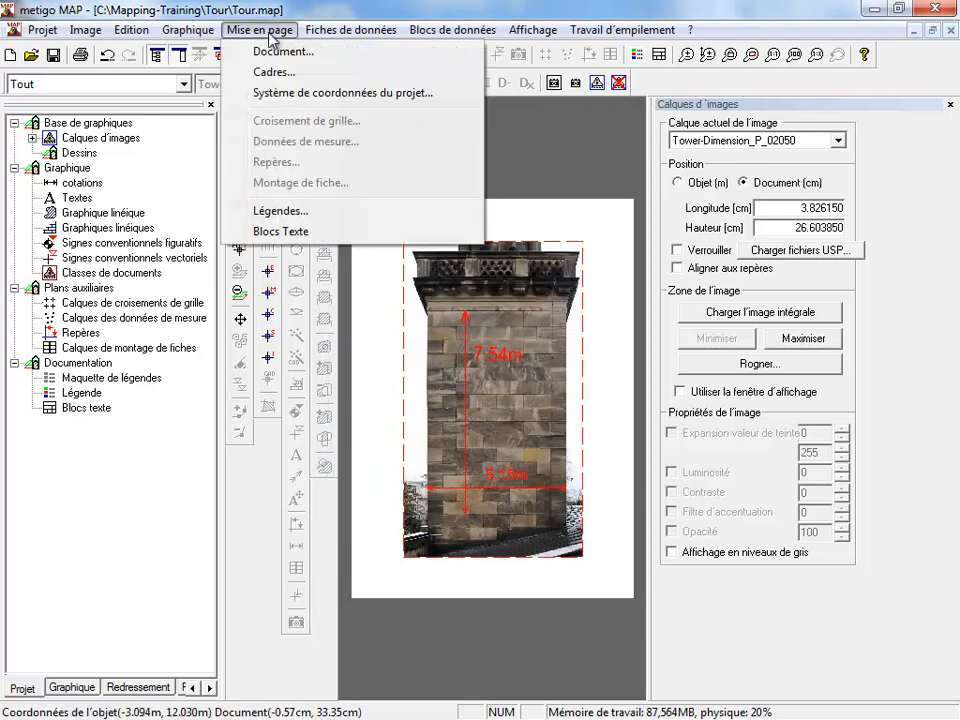
left_click(263, 74)
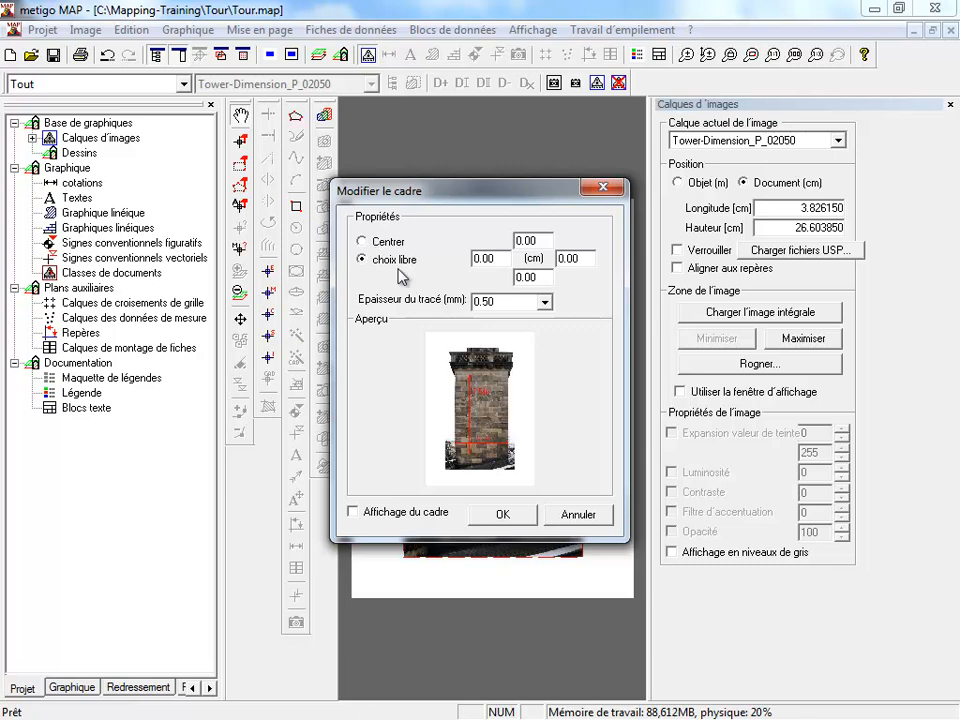
left_click(354, 513)
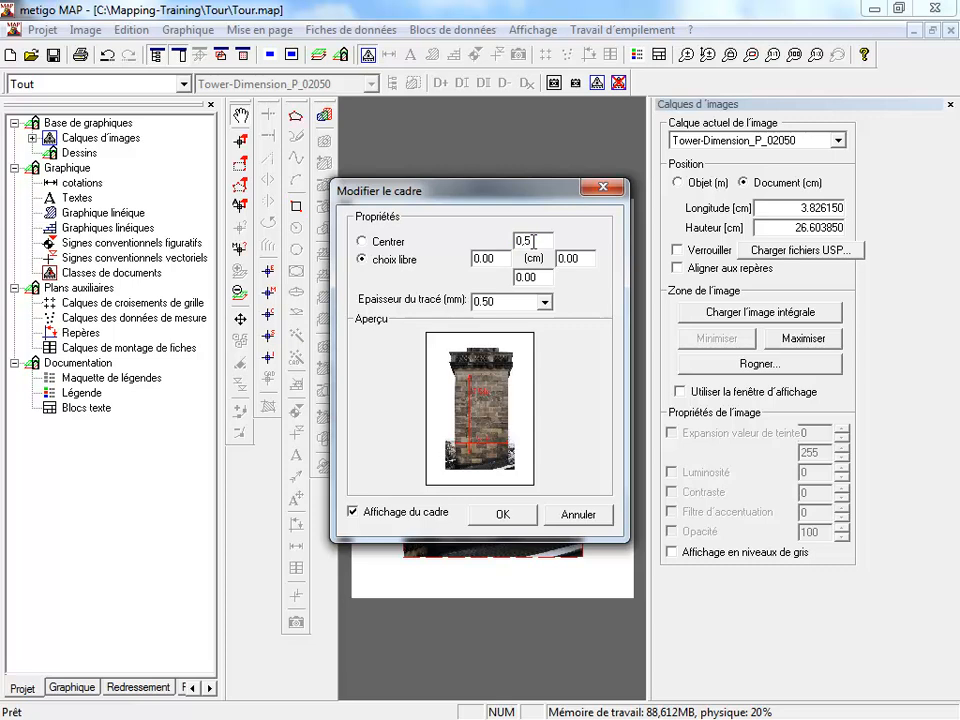
key("Tab")
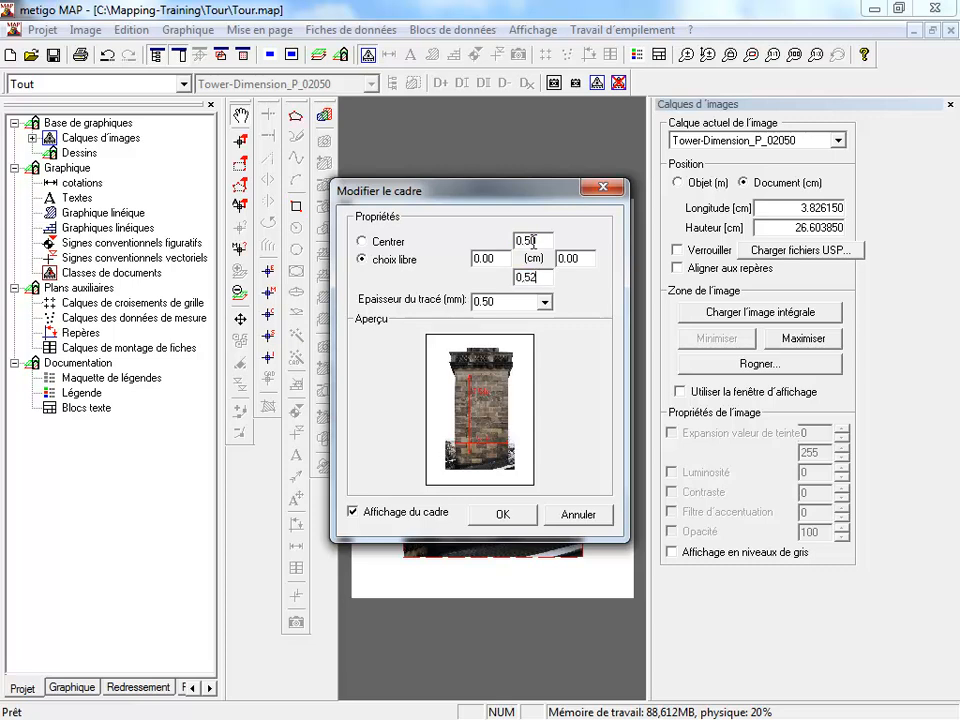
type("0,52")
key("BackSpace")
double_click(486, 260)
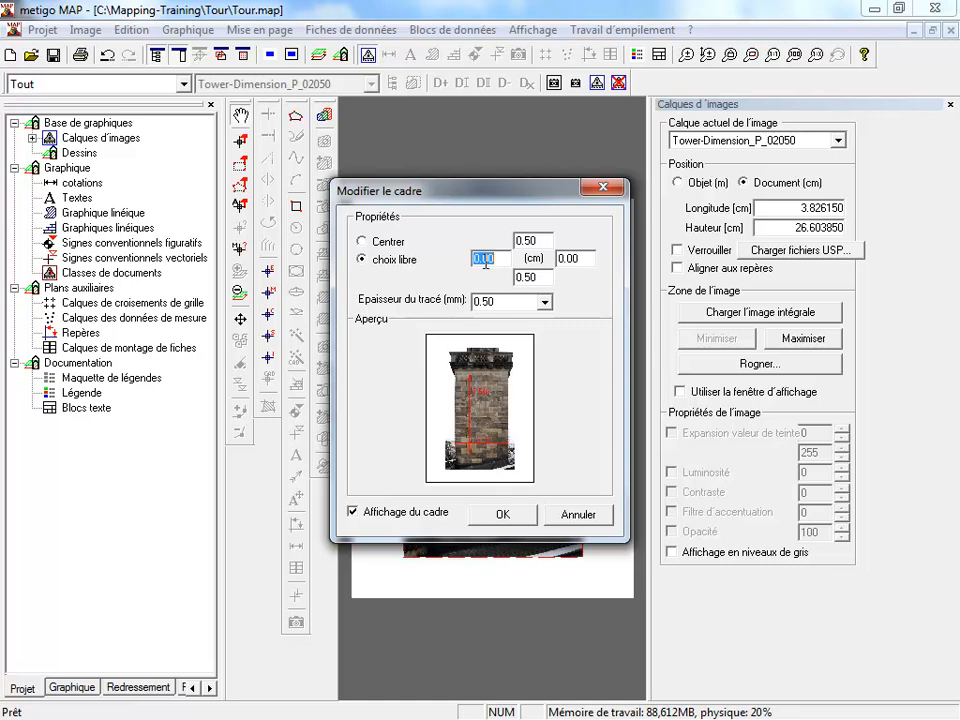
type("0,5")
double_click(571, 260)
type("0,5")
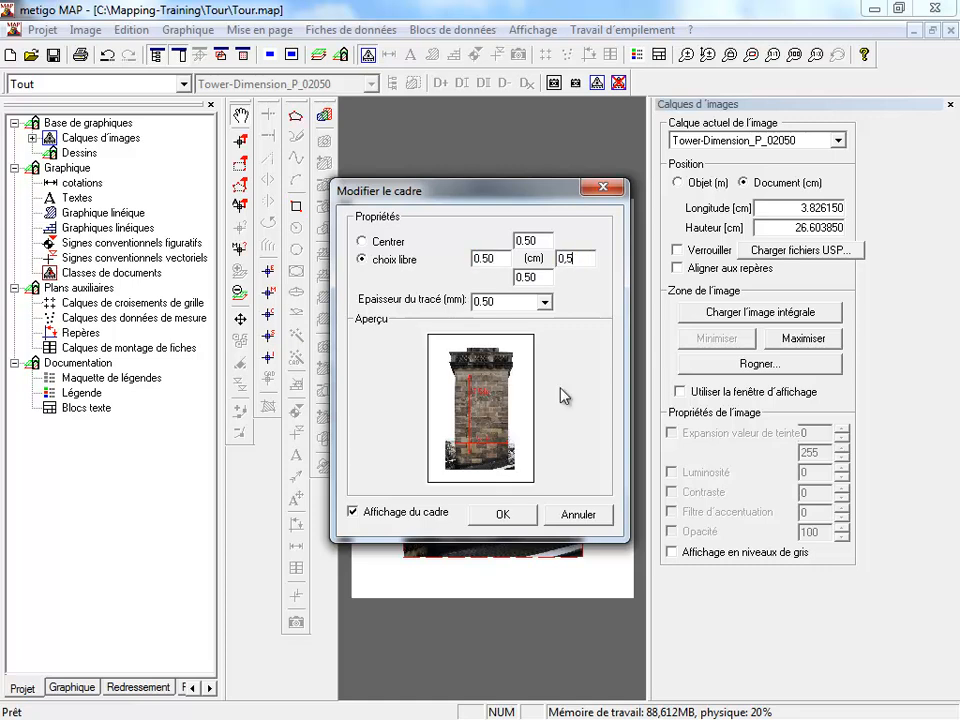
left_click(503, 514)
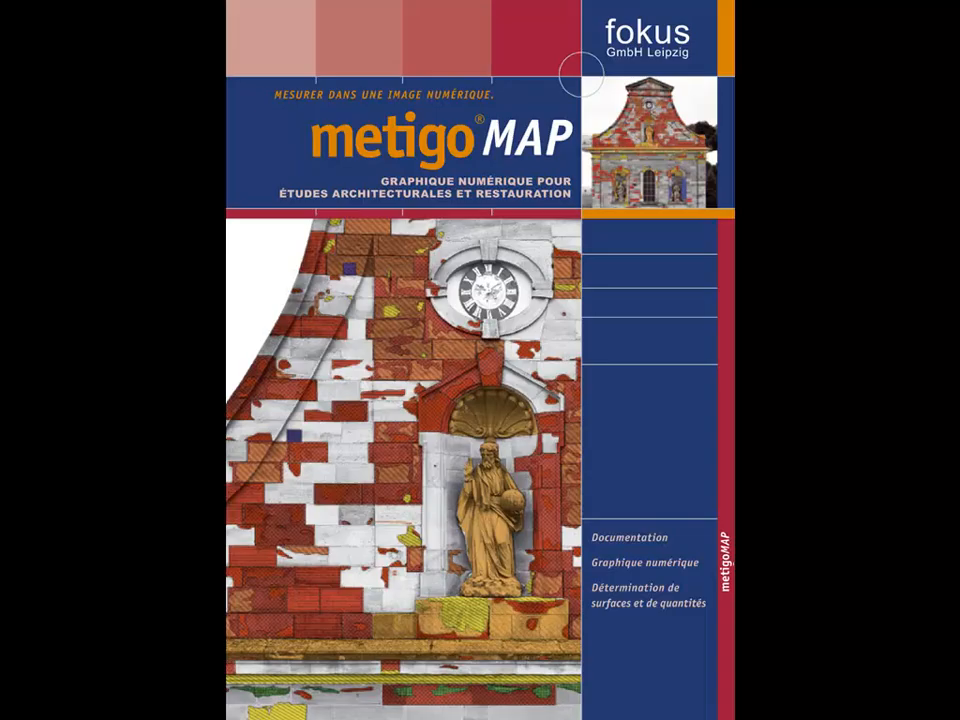